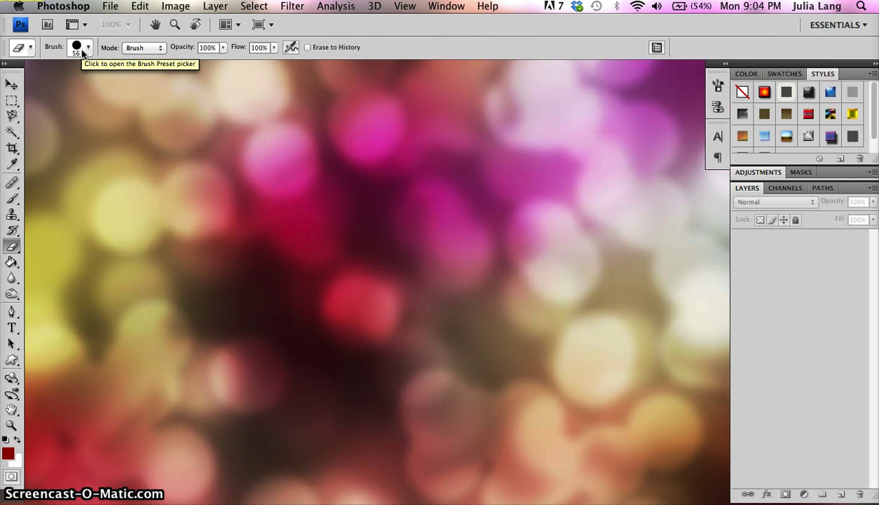
Step: Open Croqui 001.jpg from the KINGSTON drive as a single Background layer at 12.5%
left_click(105, 22)
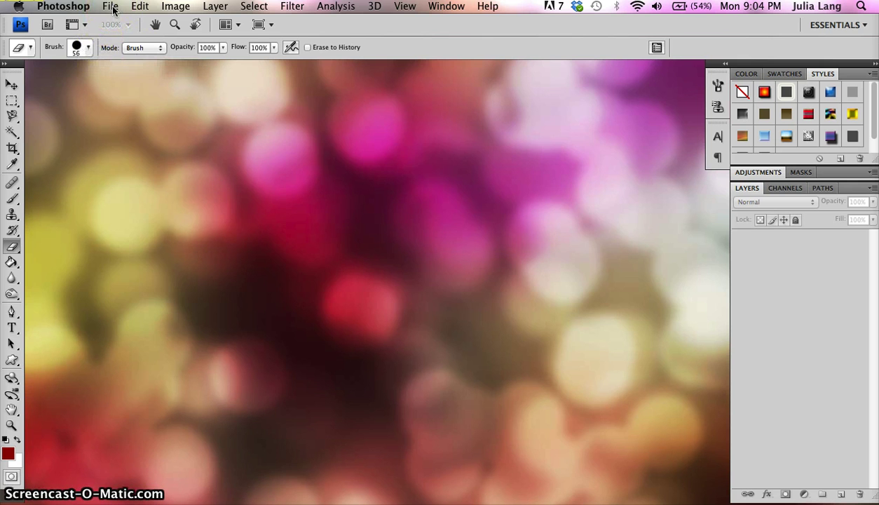
left_click(113, 8)
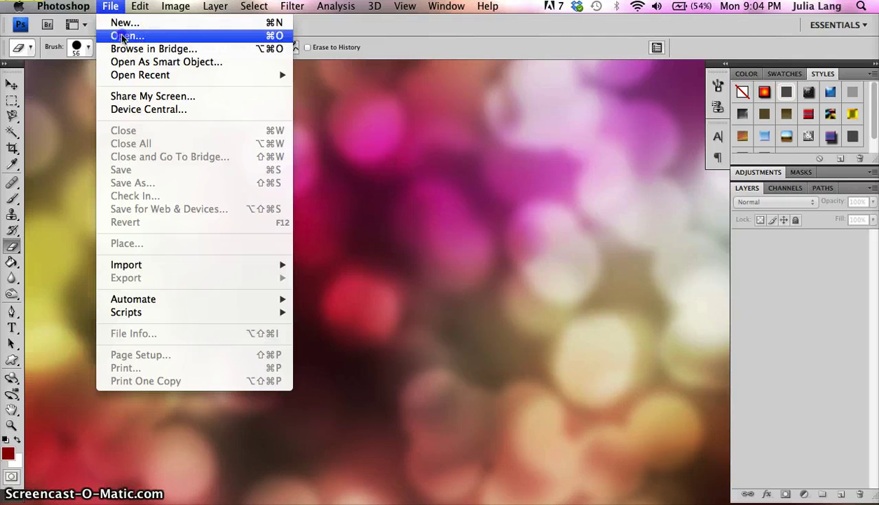
left_click(121, 34)
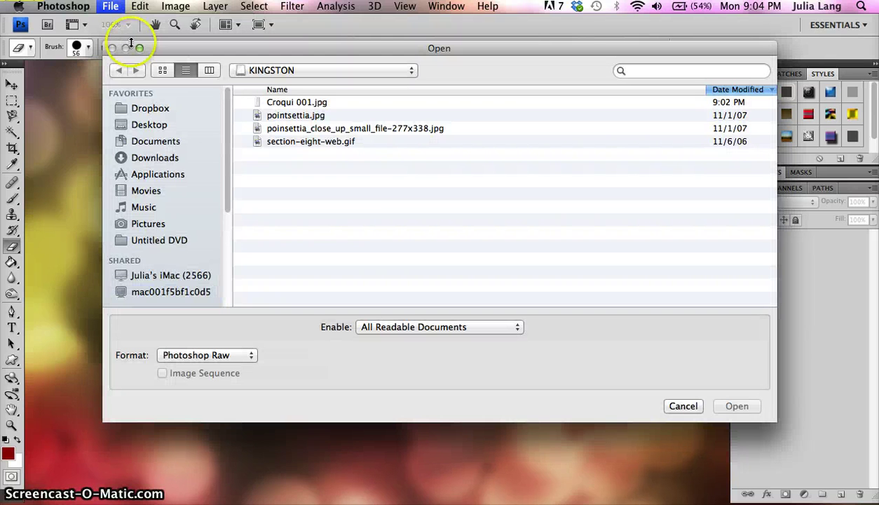
left_click_drag(230, 119, 229, 240)
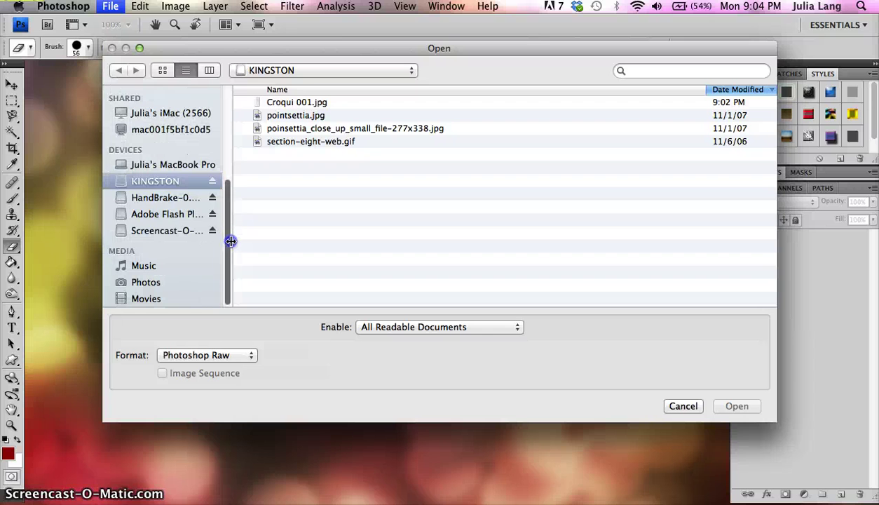
left_click(142, 182)
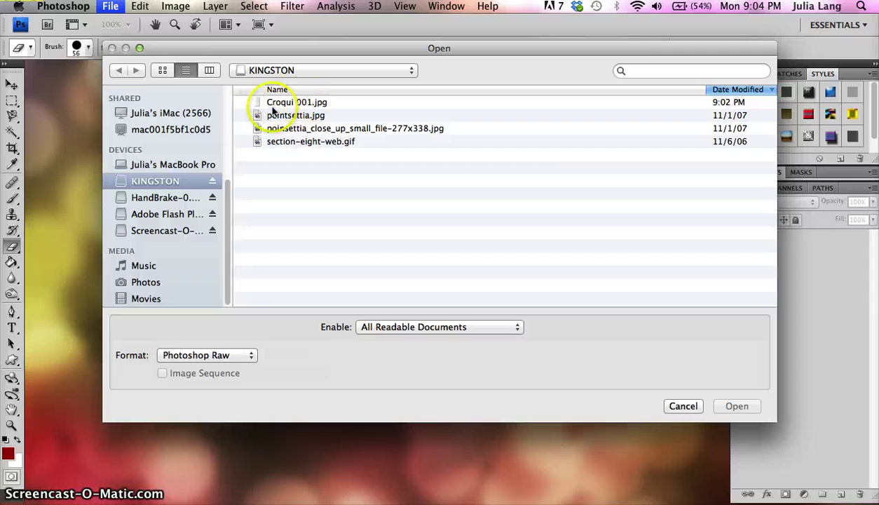
left_click(291, 106)
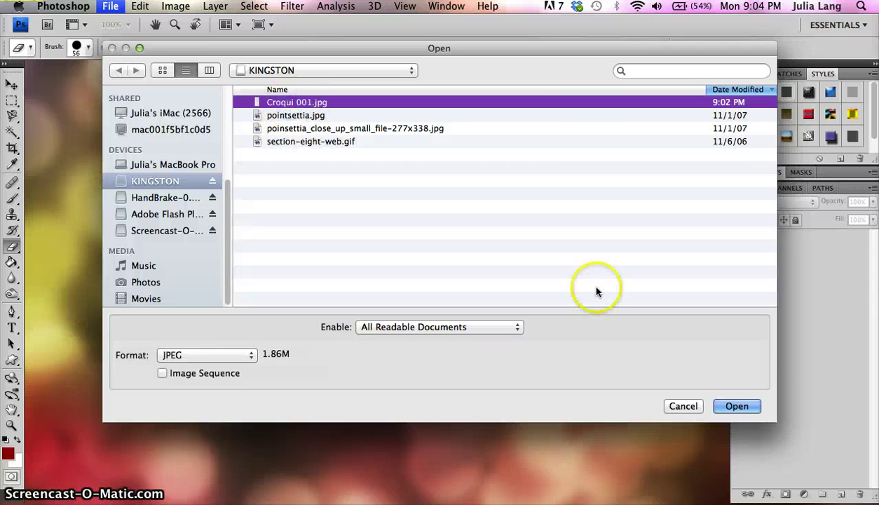
left_click(727, 409)
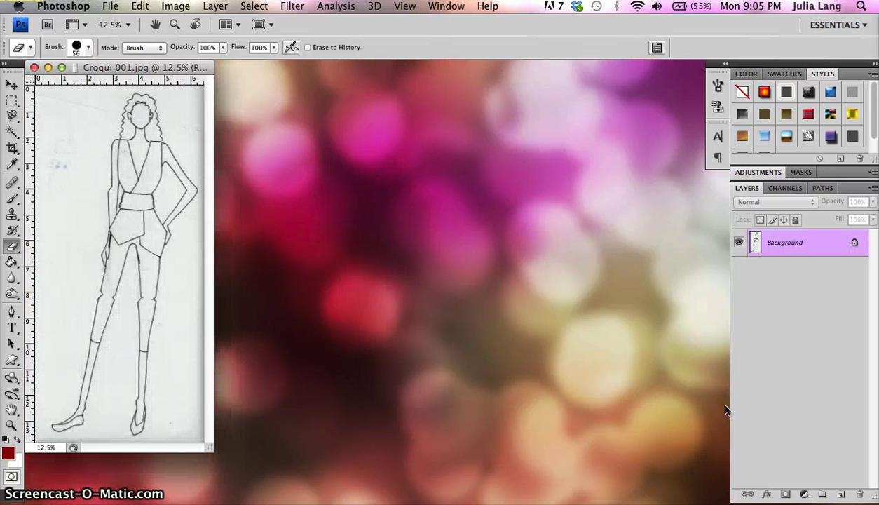
Step: Drag the Croqui 001.jpg document window right toward the centre of the workspace
left_click_drag(111, 68, 336, 70)
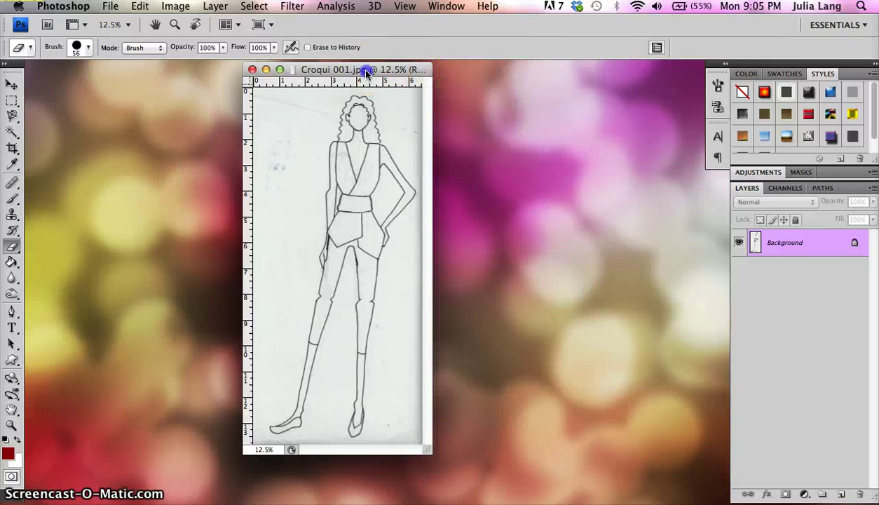
left_click_drag(367, 70, 404, 73)
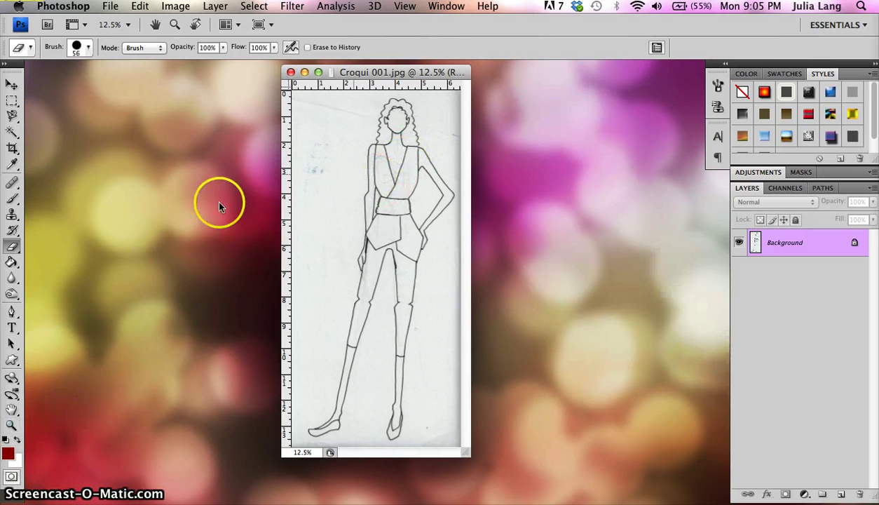
Step: Zoom the croqui out to 12.5%, then back in to 25% on the upper body
left_click(12, 425)
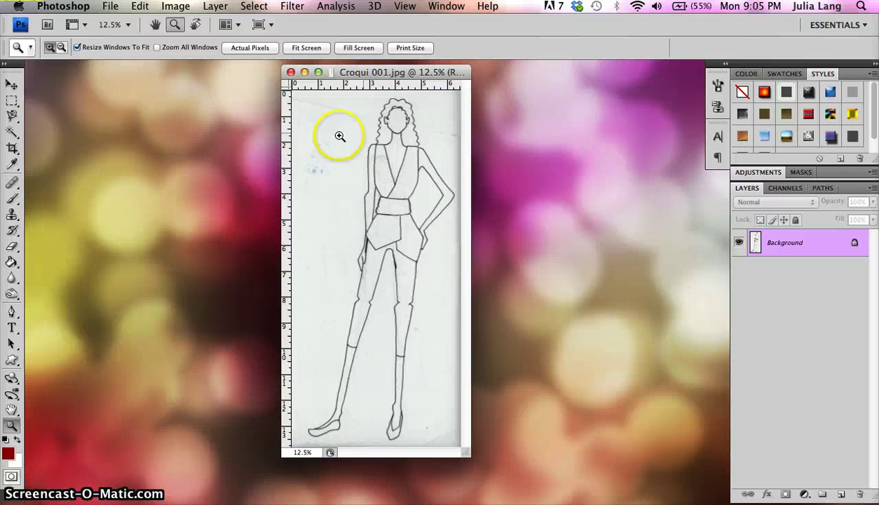
mouse_move(316, 99)
left_mouse_down()
mouse_move(349, 278)
mouse_move(477, 303)
left_mouse_up()
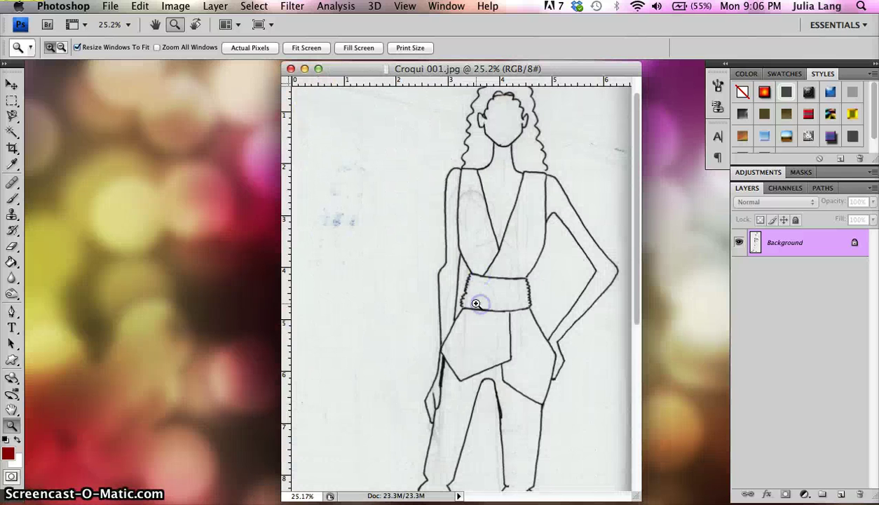
left_click(377, 295, "alt")
left_click(377, 294, "alt")
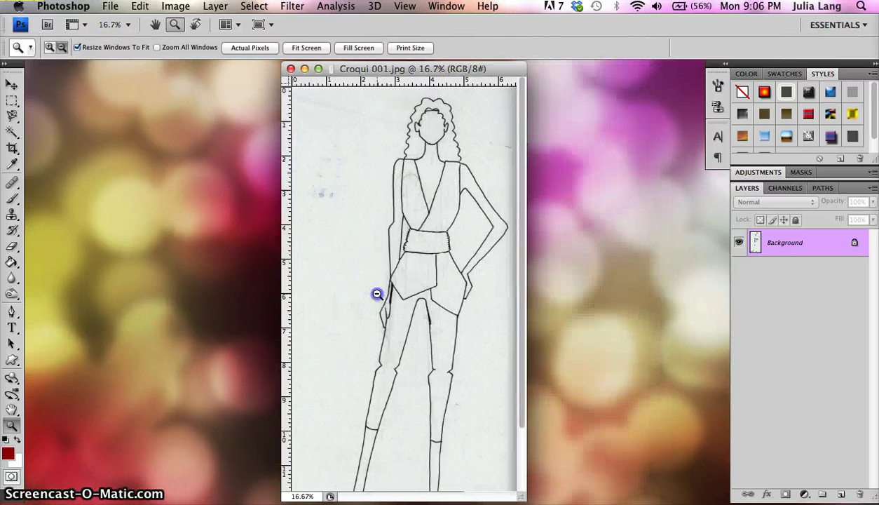
left_click(378, 295, "alt")
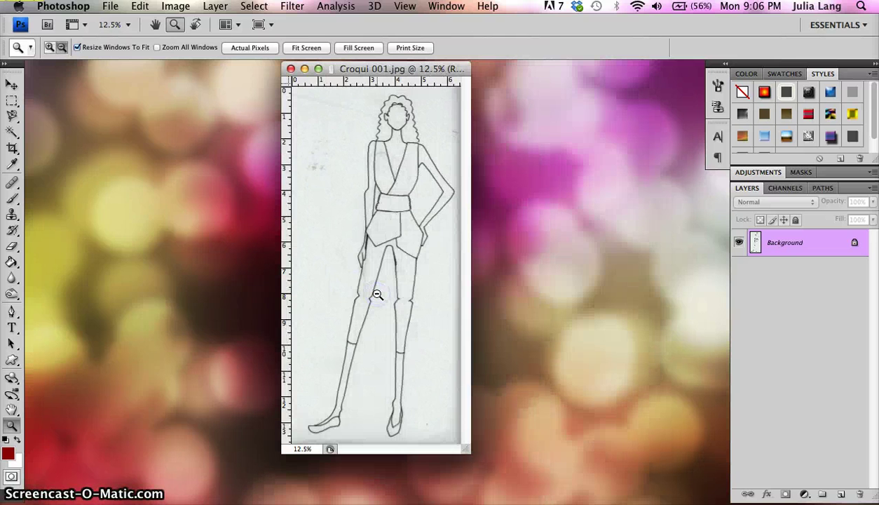
left_click(386, 235)
left_click(386, 224)
left_click(525, 249)
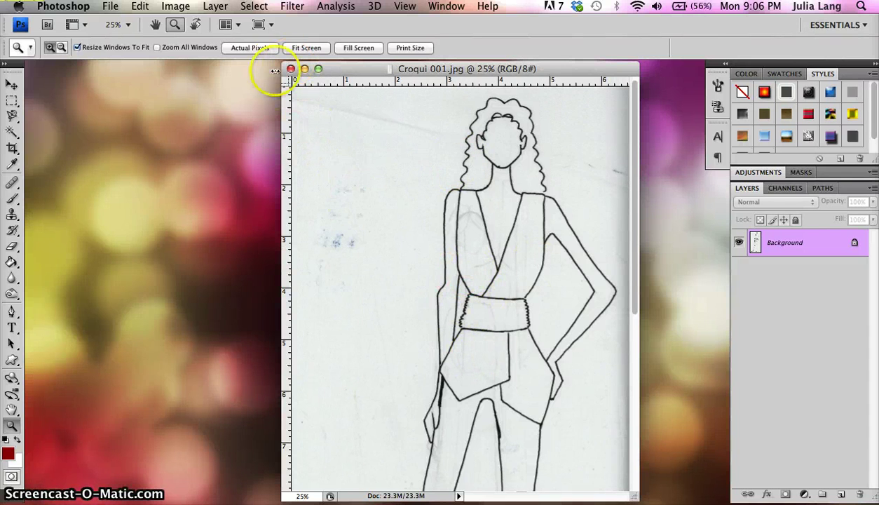
Step: Set Levels input values to 161, 9.99 and 163 so the paper turns white with black lines
left_click(177, 6)
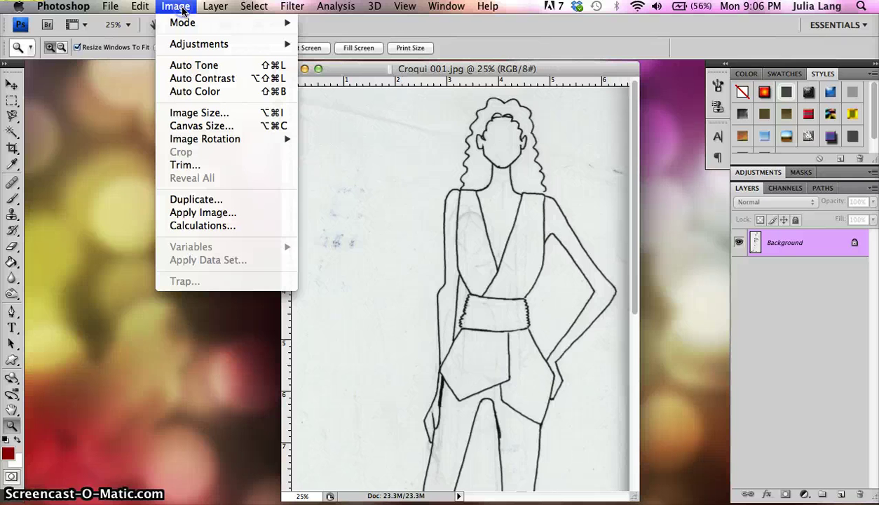
mouse_move(190, 46)
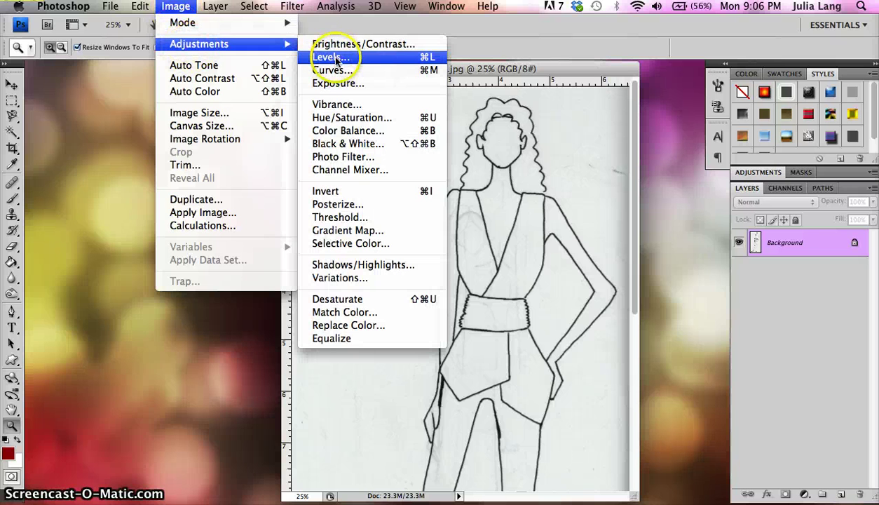
left_click(332, 57)
left_click_drag(412, 76, 246, 67)
left_click_drag(637, 66, 615, 100)
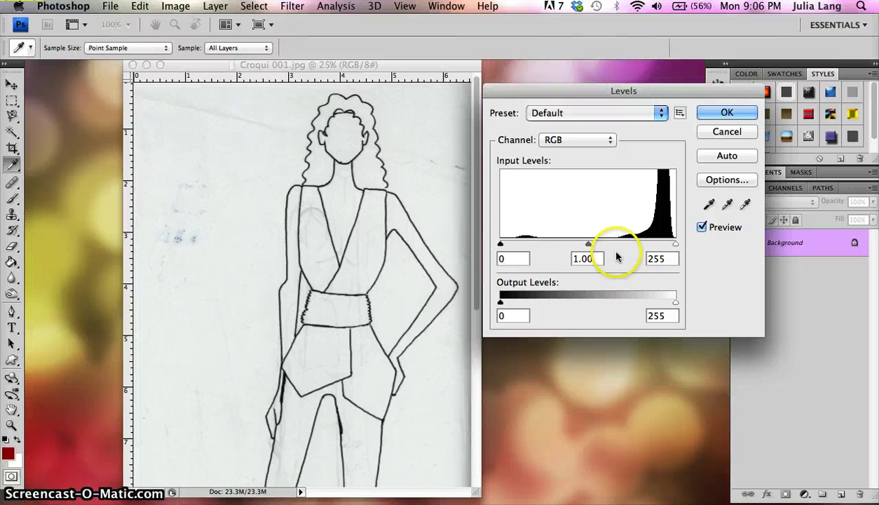
left_click_drag(500, 244, 525, 244)
mouse_move(675, 244)
left_mouse_down()
mouse_move(530, 244)
mouse_move(669, 245)
left_mouse_up()
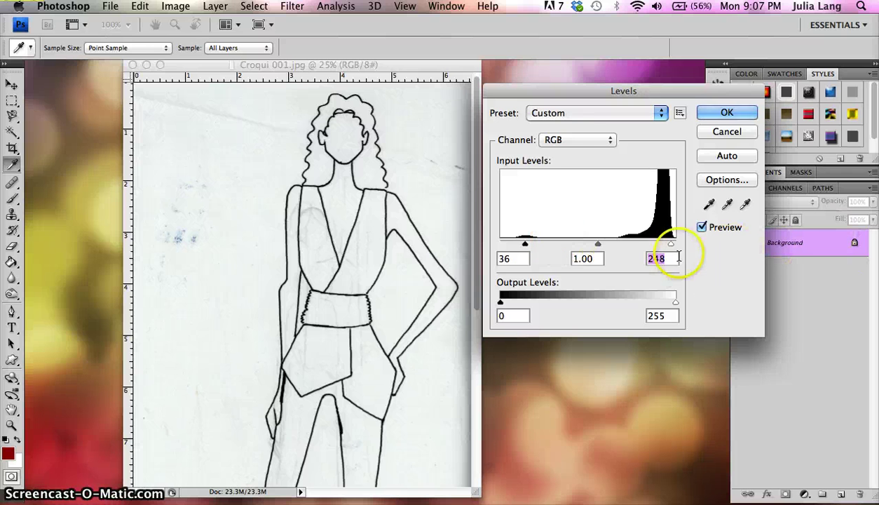
left_click_drag(671, 245, 609, 244)
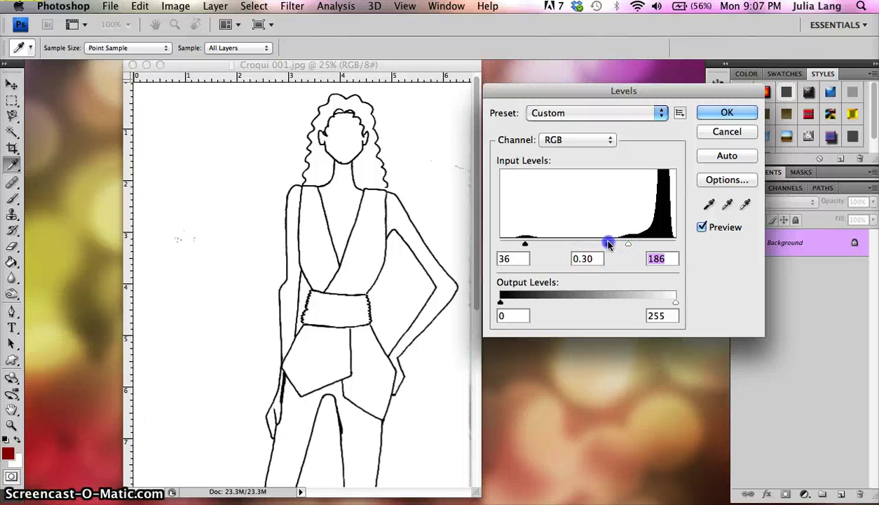
left_click_drag(525, 244, 608, 243)
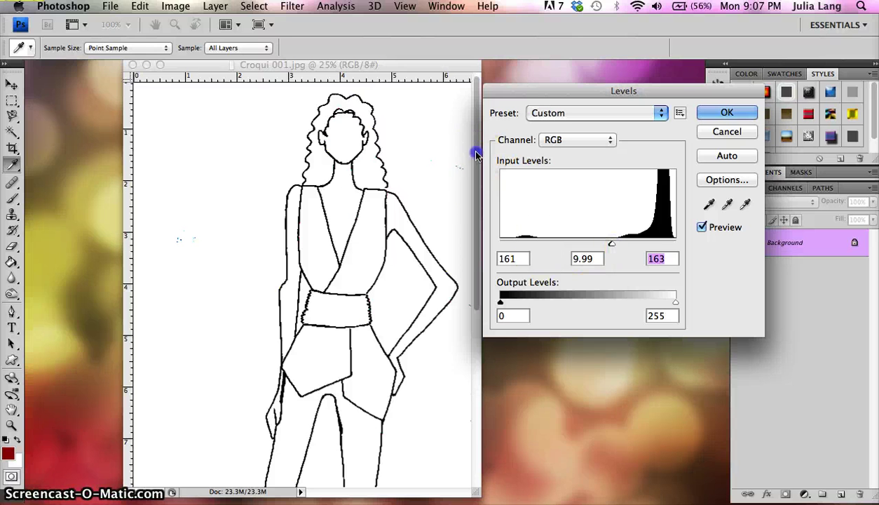
mouse_move(477, 151)
left_mouse_down()
mouse_move(465, 343)
mouse_move(483, 188)
mouse_move(475, 165)
left_mouse_up()
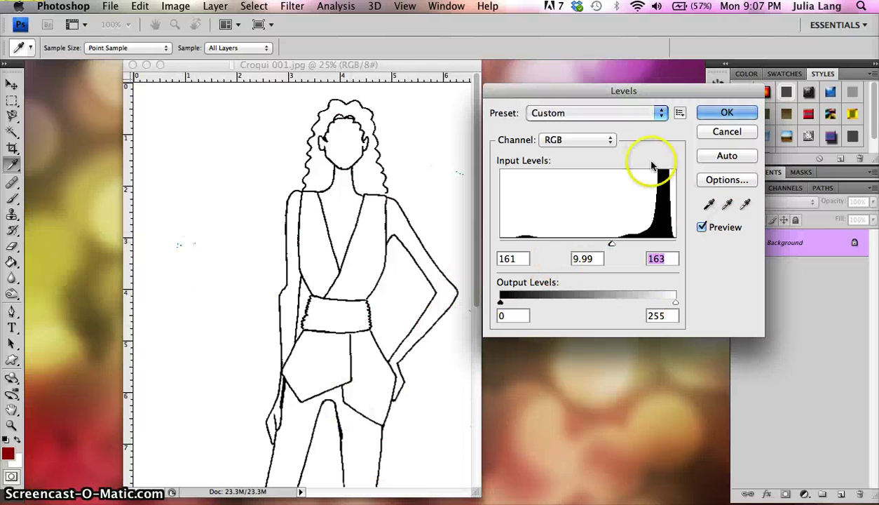
Step: Apply the Levels correction and set the Eraser's master diameter to 66 px
left_click(726, 113)
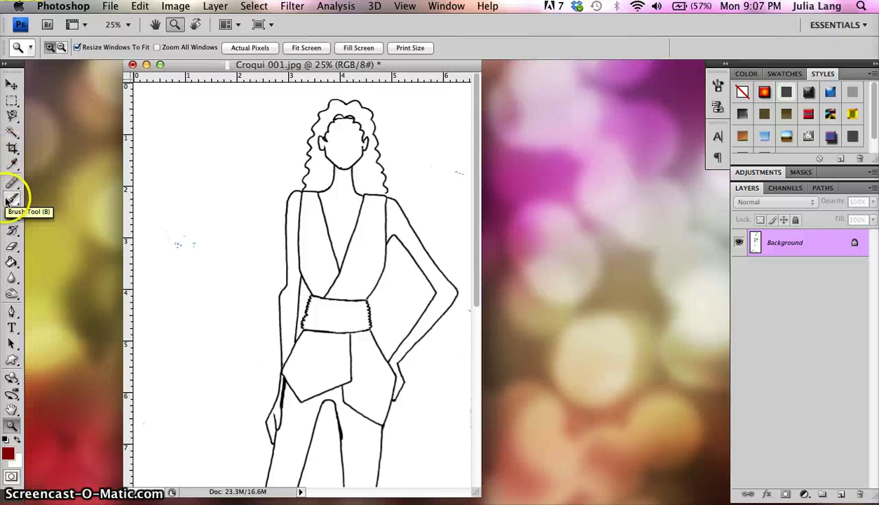
left_click(11, 246)
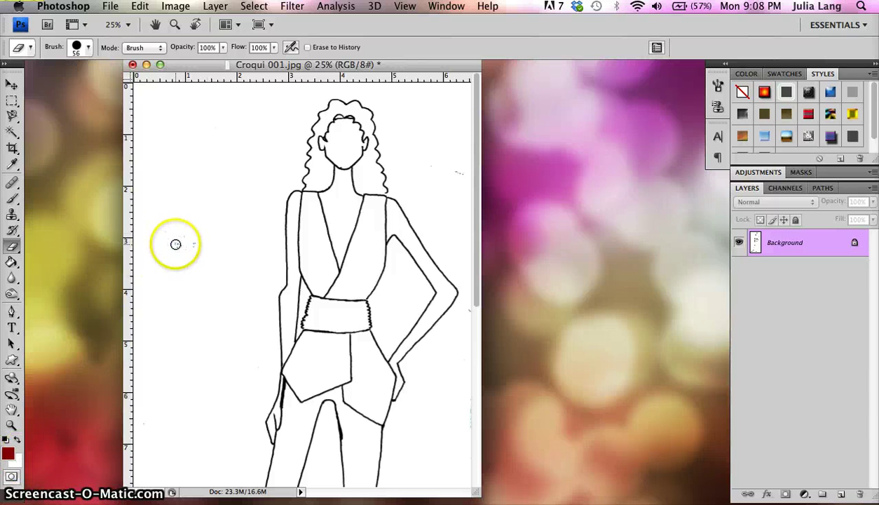
left_click(88, 50)
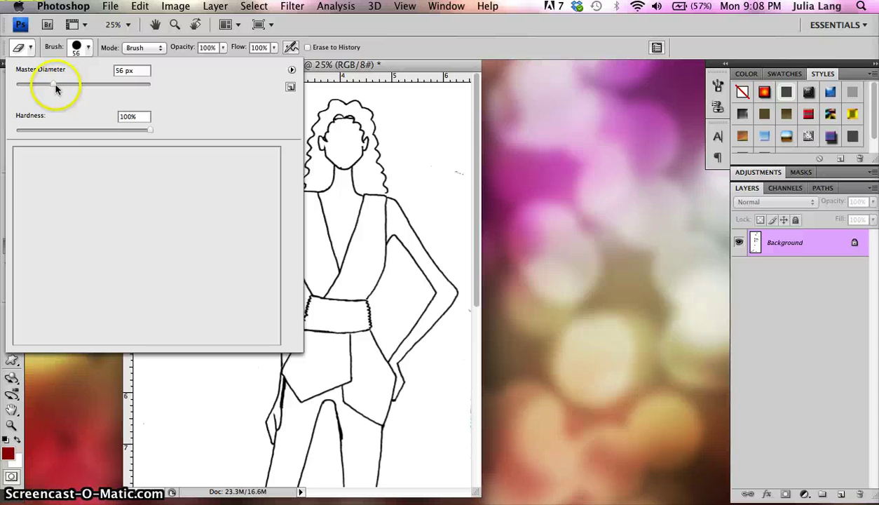
left_click_drag(55, 85, 61, 85)
left_click(448, 160)
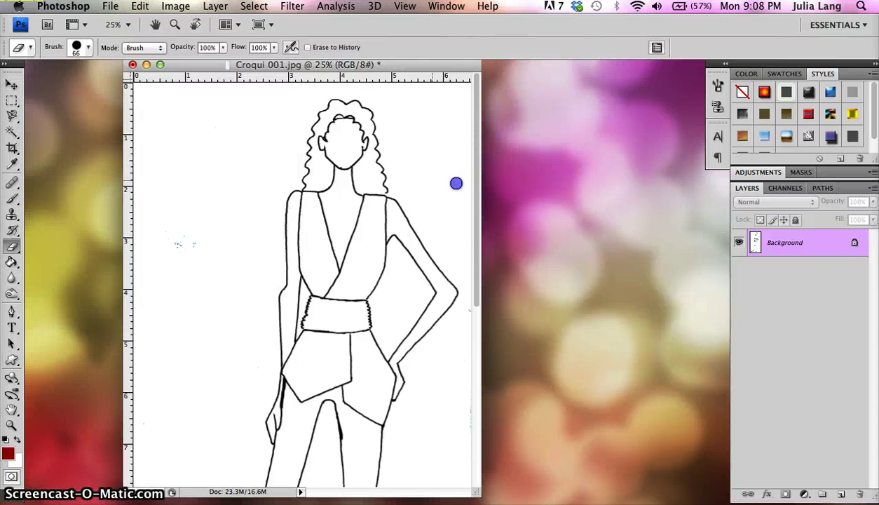
Step: Erase the stray specks left of the figure, beside the arm and near the feet
mouse_move(174, 237)
left_mouse_down()
mouse_move(172, 266)
mouse_move(201, 259)
left_mouse_up()
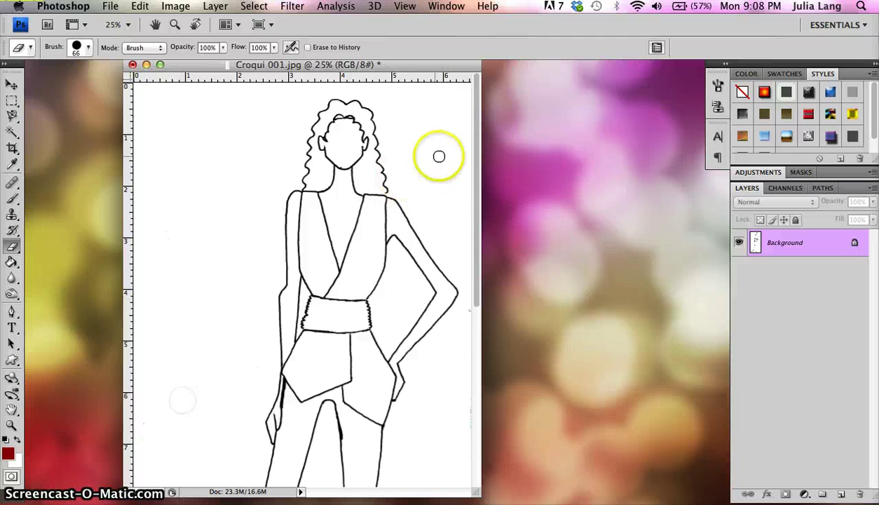
left_click_drag(475, 151, 483, 251)
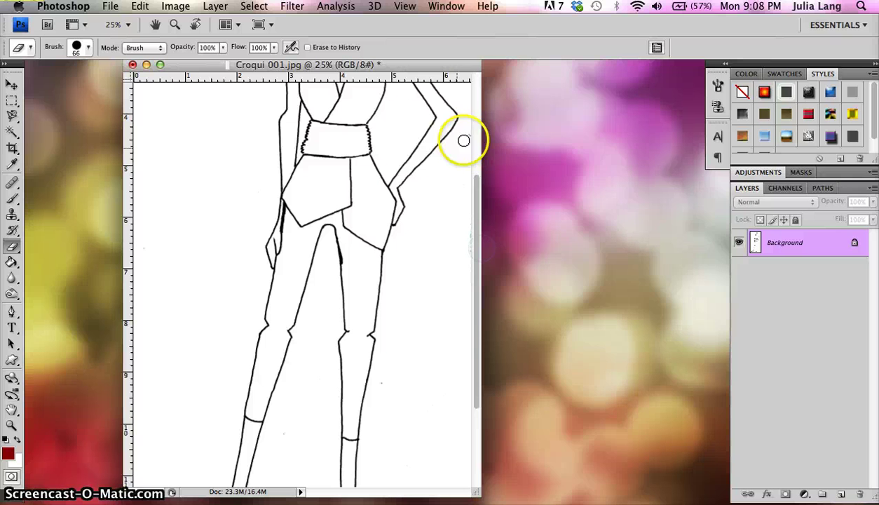
left_click_drag(464, 140, 470, 143)
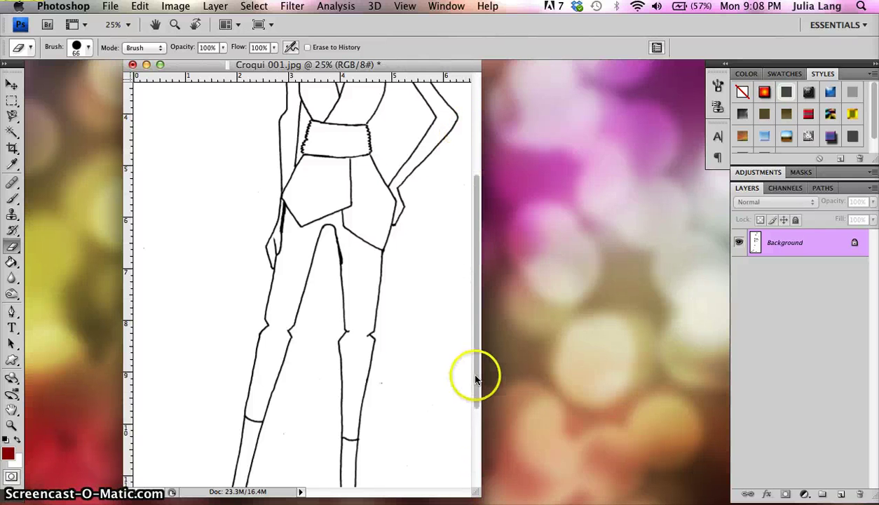
left_click_drag(475, 379, 481, 481)
left_click(405, 457)
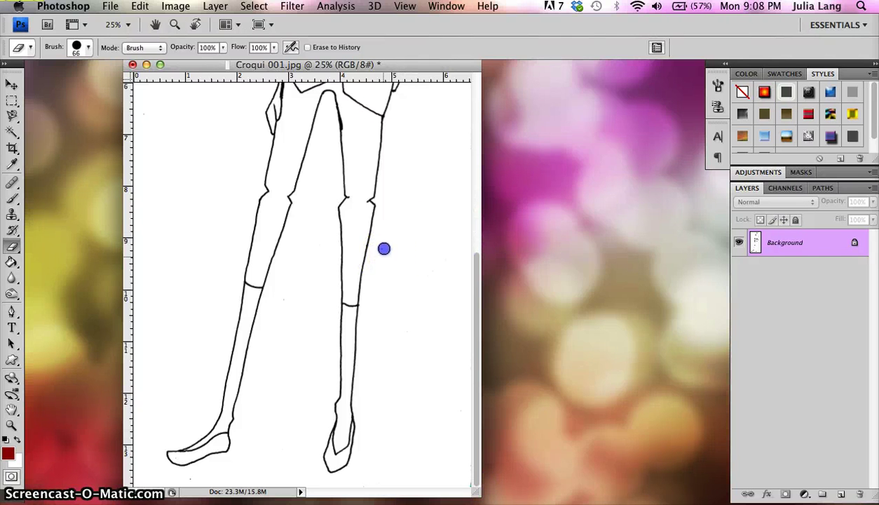
left_click_drag(477, 290, 466, 104)
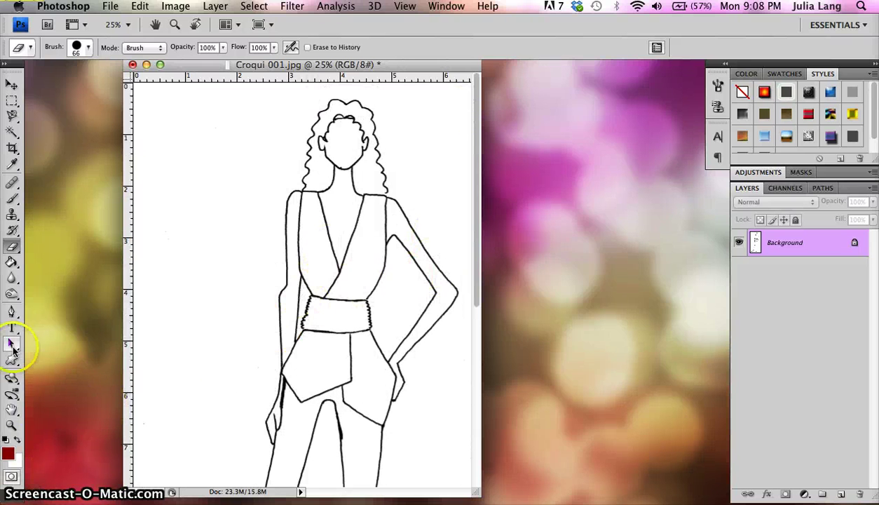
Step: Zoom in closely on the croqui's chin and neck
left_click(11, 425)
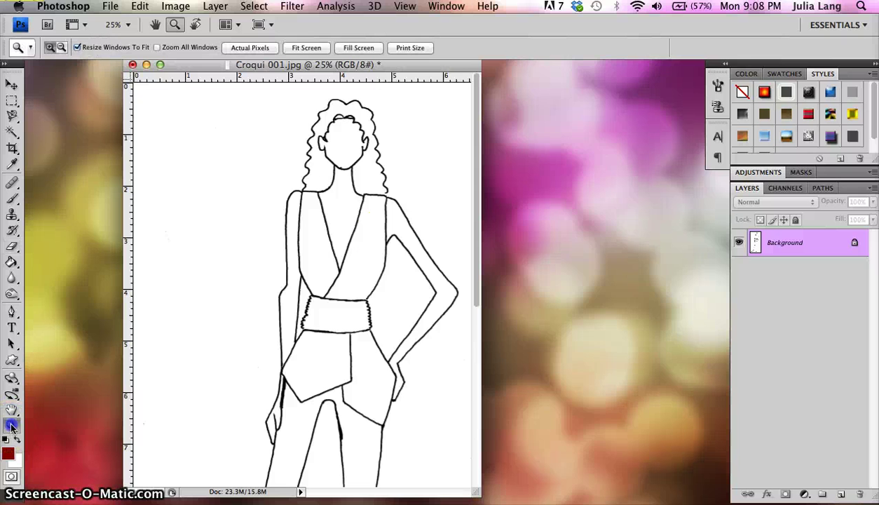
left_click(288, 315)
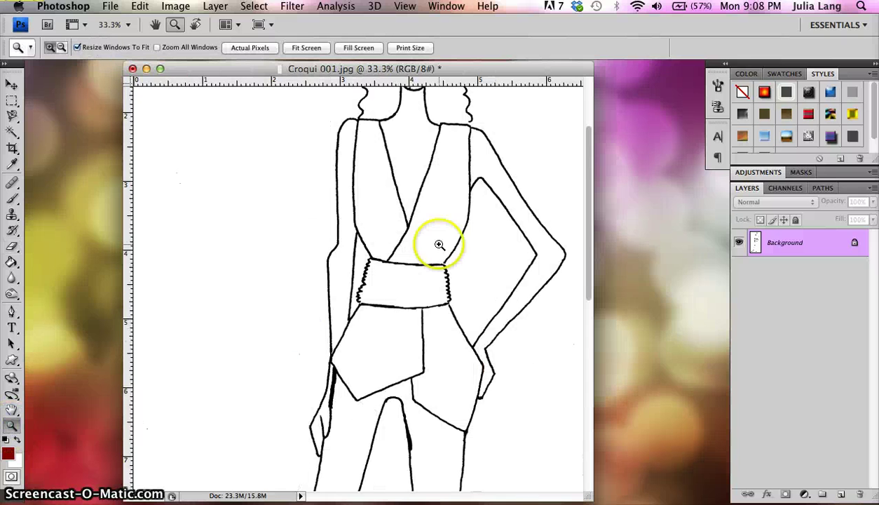
left_click(397, 374)
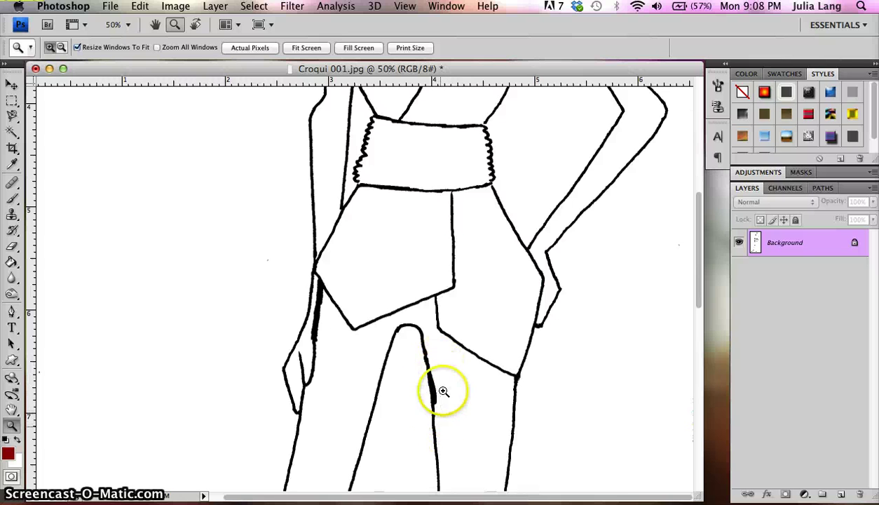
scroll(463, 274, "down", 2)
scroll(467, 277, "up", 5)
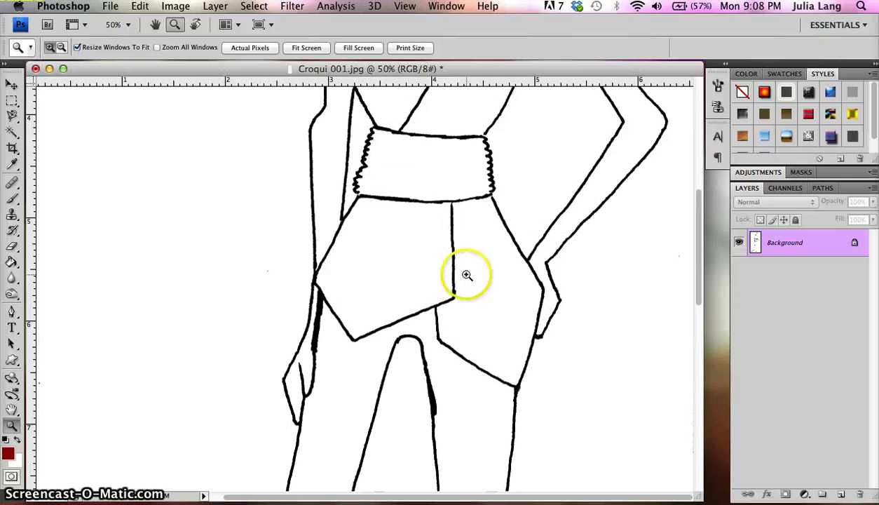
scroll(467, 278, "up", 6)
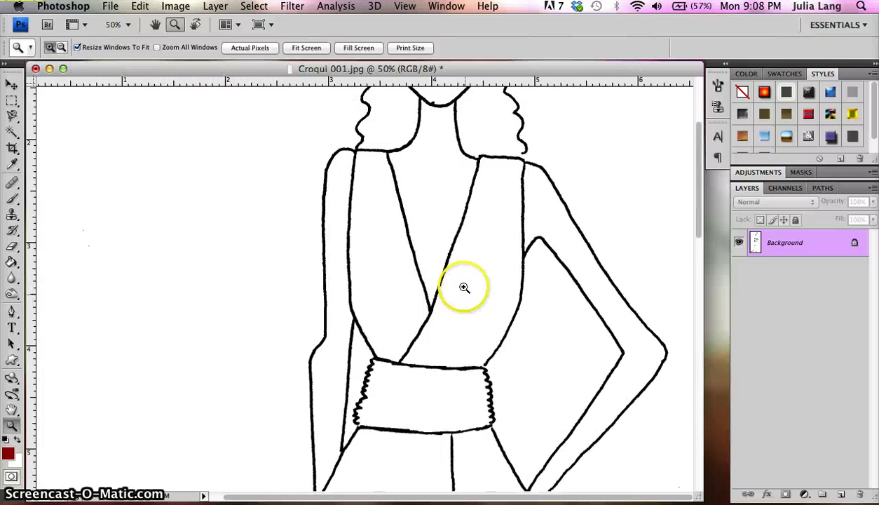
scroll(353, 255, "up", 3)
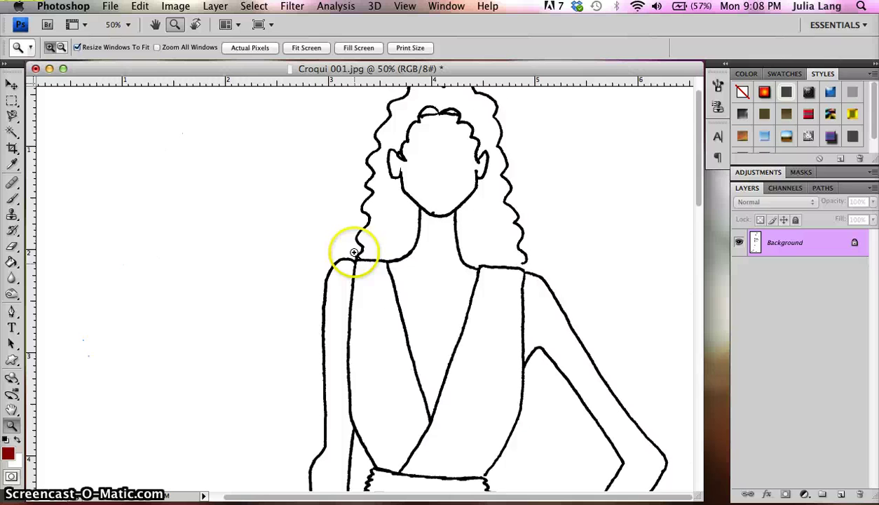
left_click(12, 245)
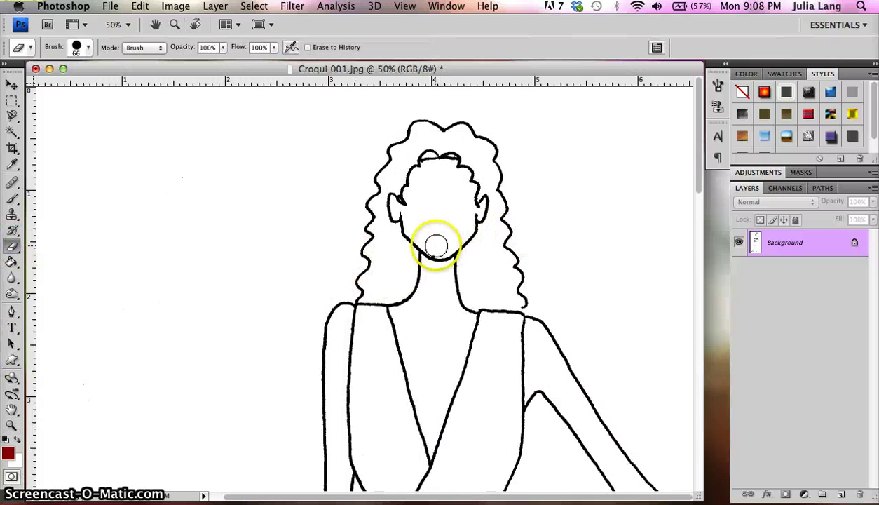
left_click(12, 424)
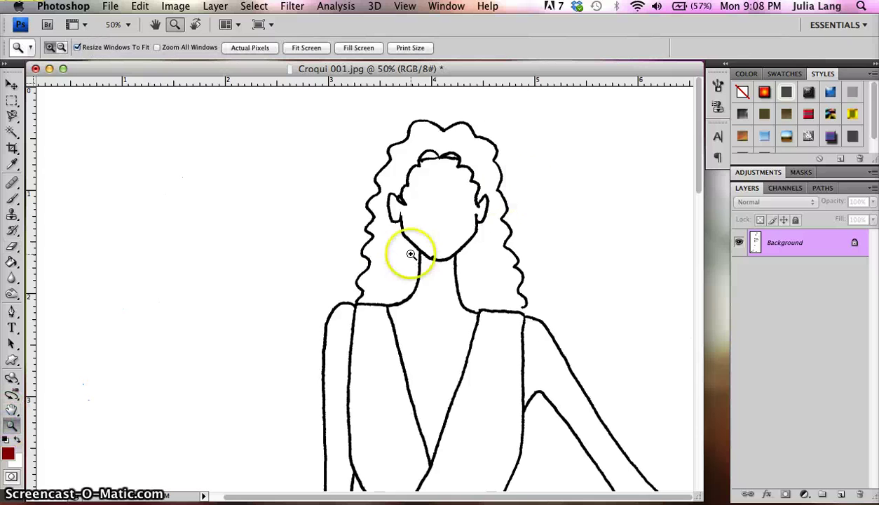
left_click_drag(483, 290, 484, 293)
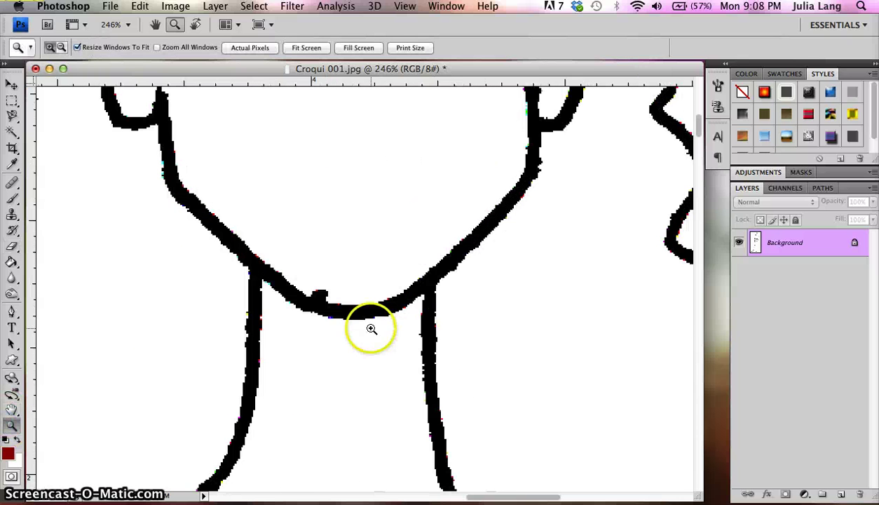
Step: Shrink the Eraser to 23 px and erase the stray blob on the chin line
left_click(11, 245)
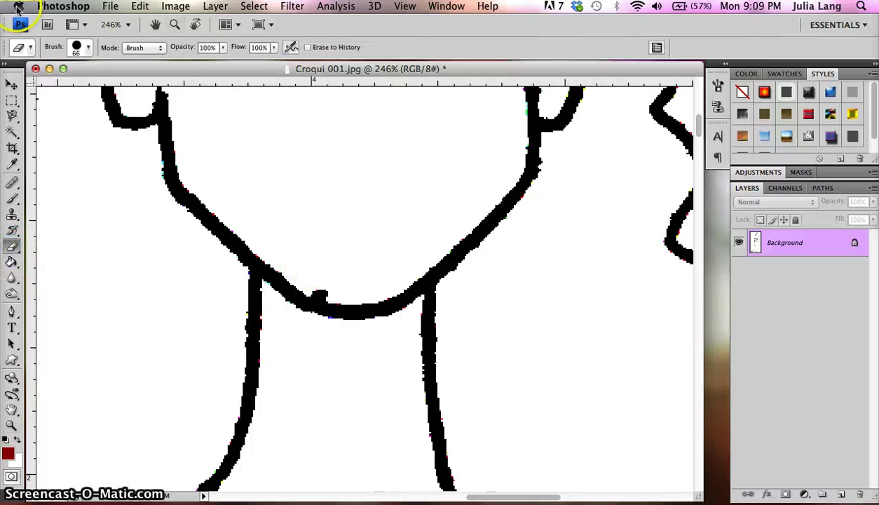
left_click(89, 47)
left_click_drag(67, 84, 30, 88)
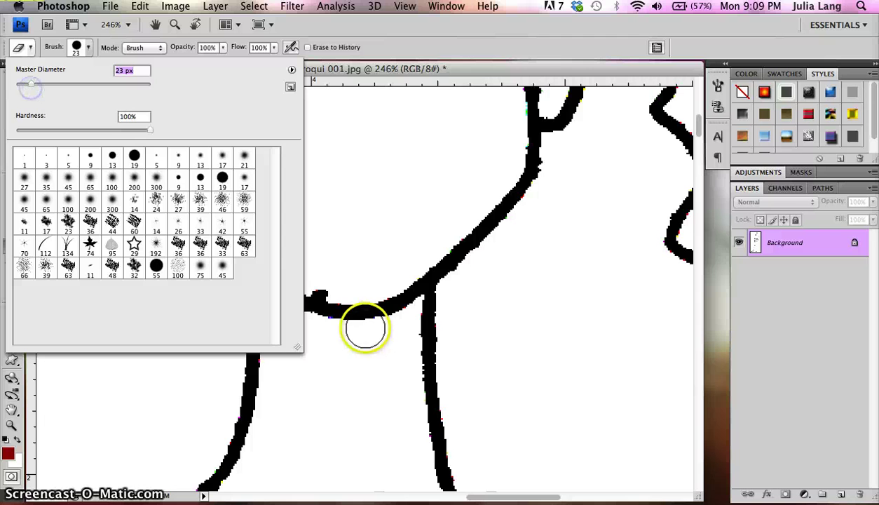
left_click(323, 277)
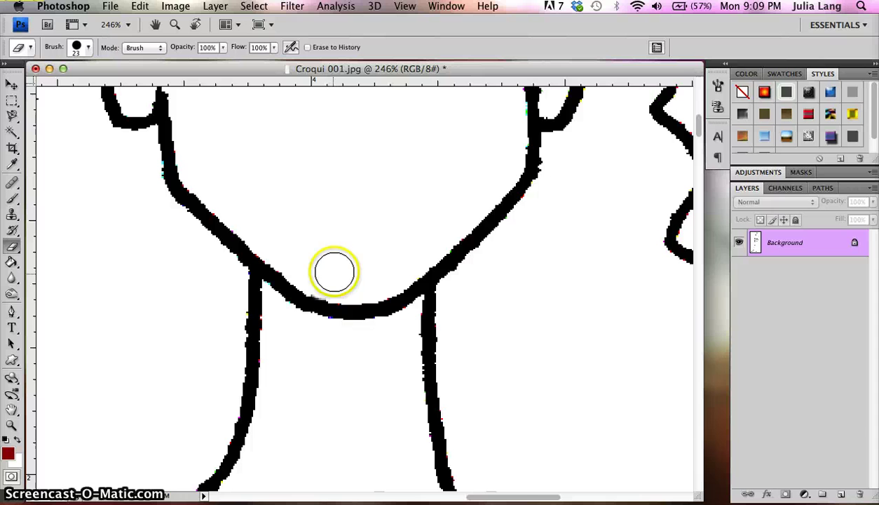
left_click(494, 115)
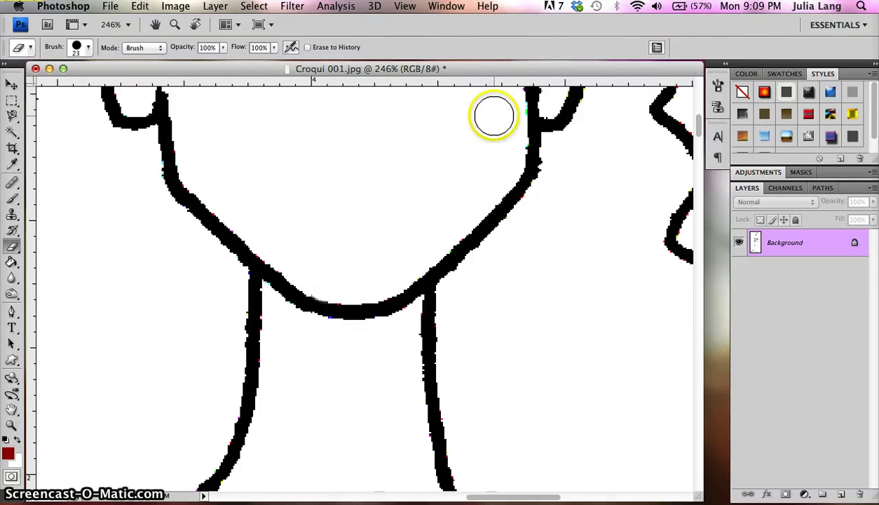
Step: Zoom back out to show the head and torso
left_click(12, 423)
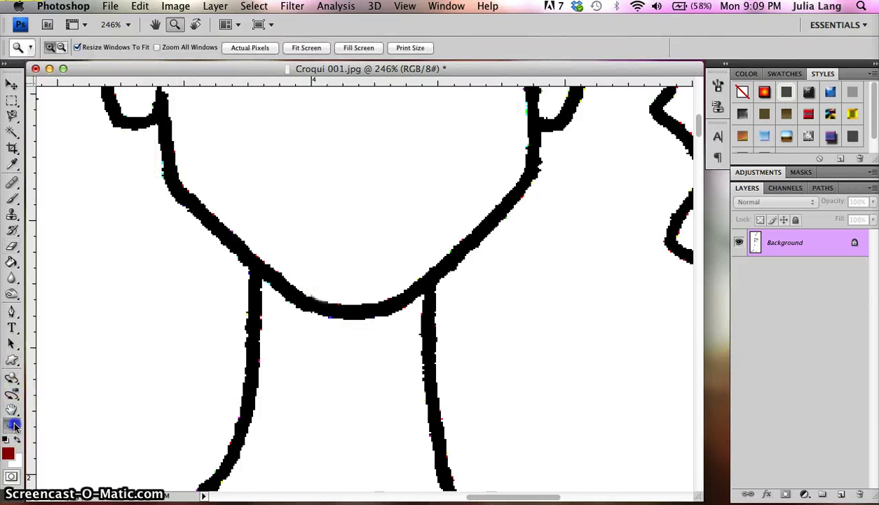
left_click(223, 275)
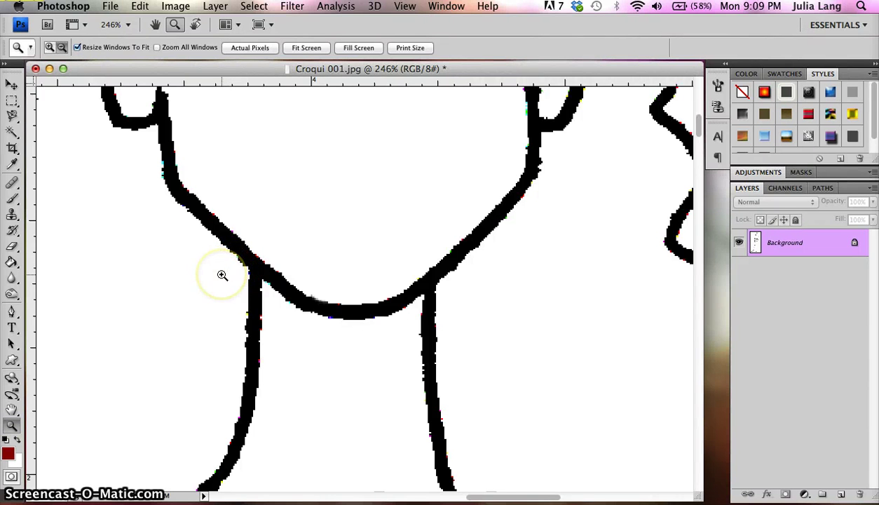
left_click(222, 274, "alt")
left_click(222, 273, "alt")
left_click(224, 274, "alt")
left_click(228, 277, "alt")
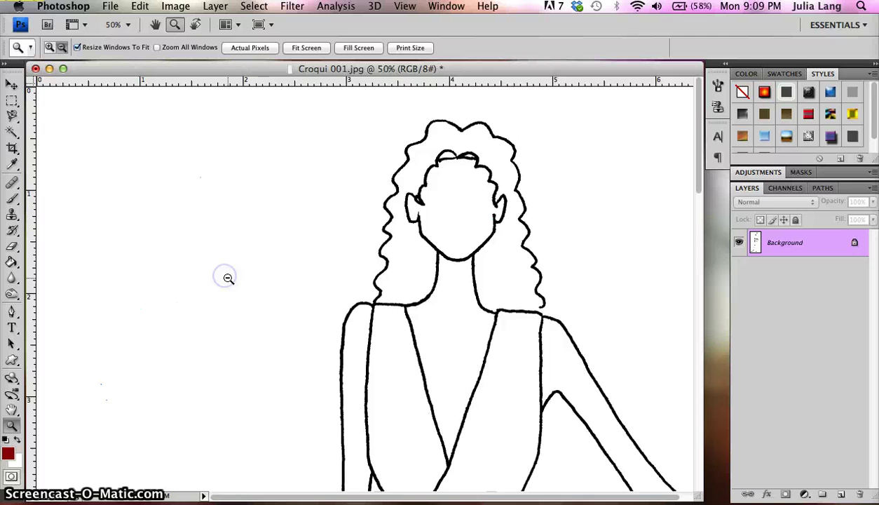
left_click(228, 277, "alt")
left_click_drag(471, 245, 491, 173)
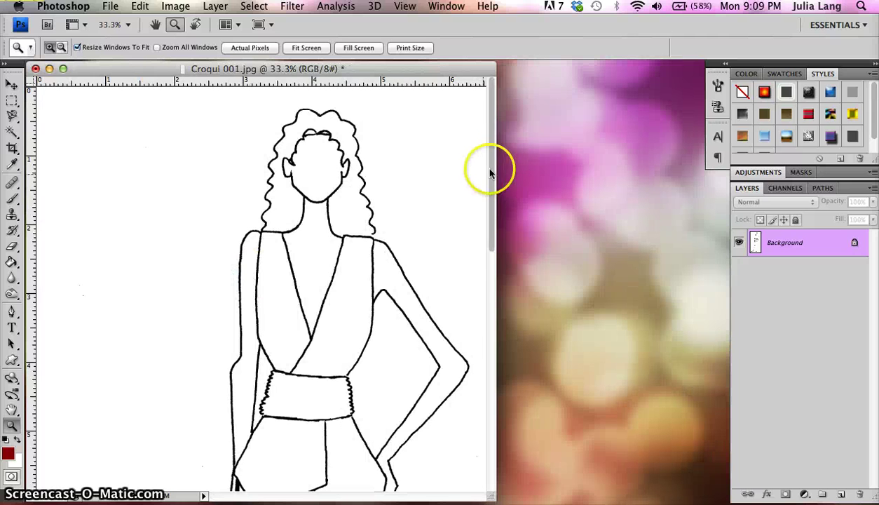
left_click(494, 246)
left_click_drag(488, 280, 486, 110)
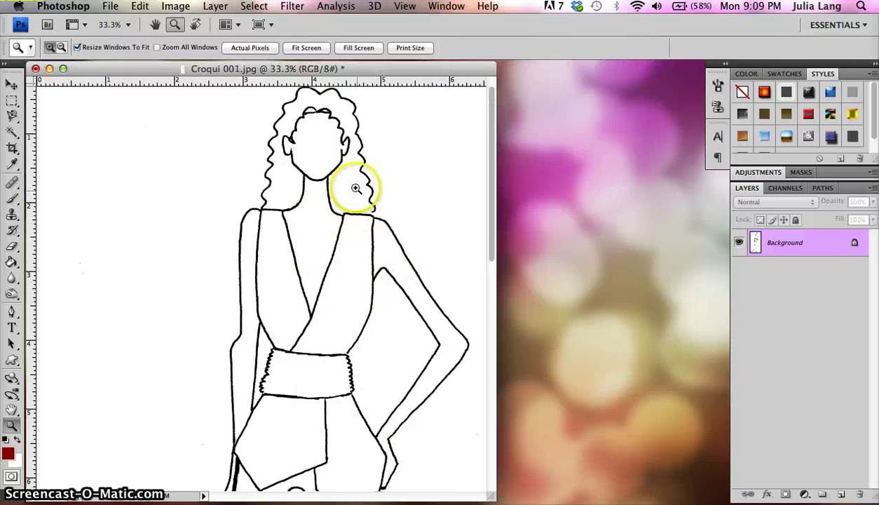
left_click_drag(412, 241, 411, 239)
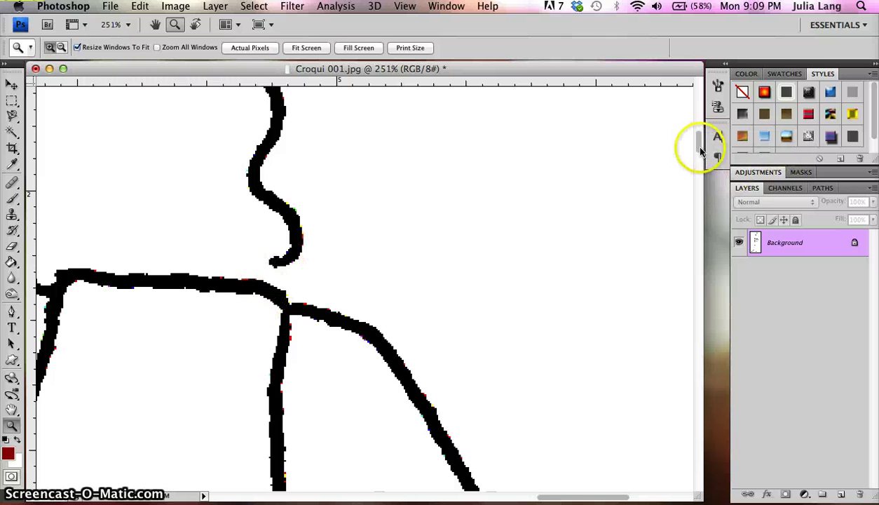
left_click_drag(701, 142, 707, 198)
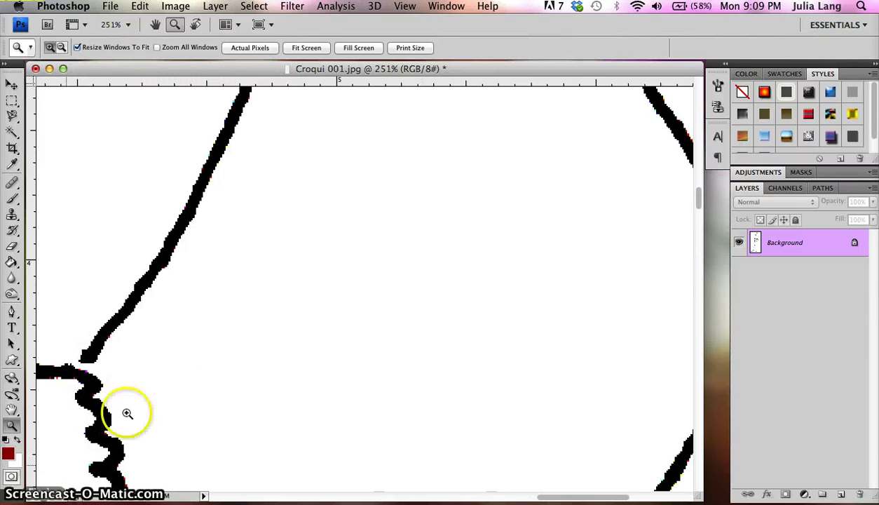
left_click(302, 339, "alt")
left_click(302, 338, "alt")
left_click(305, 339, "alt")
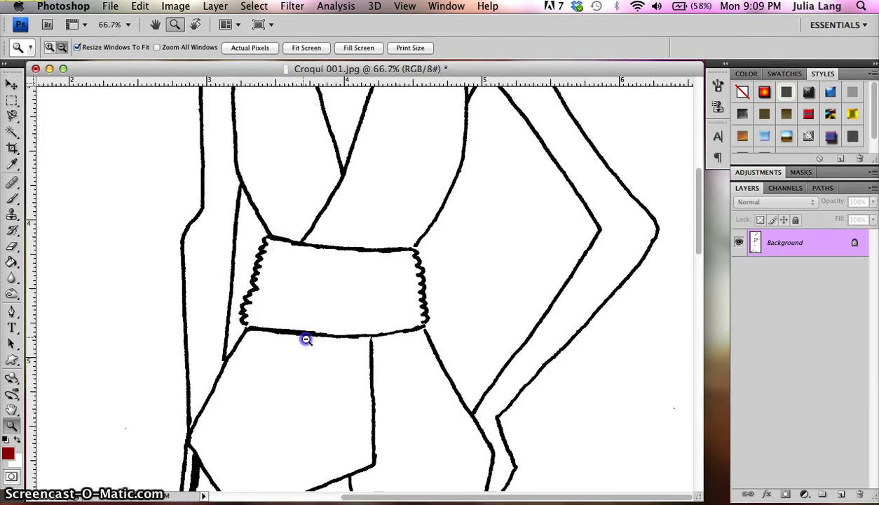
left_click(308, 340, "alt")
left_click(309, 339, "alt")
left_click_drag(494, 250, 499, 173)
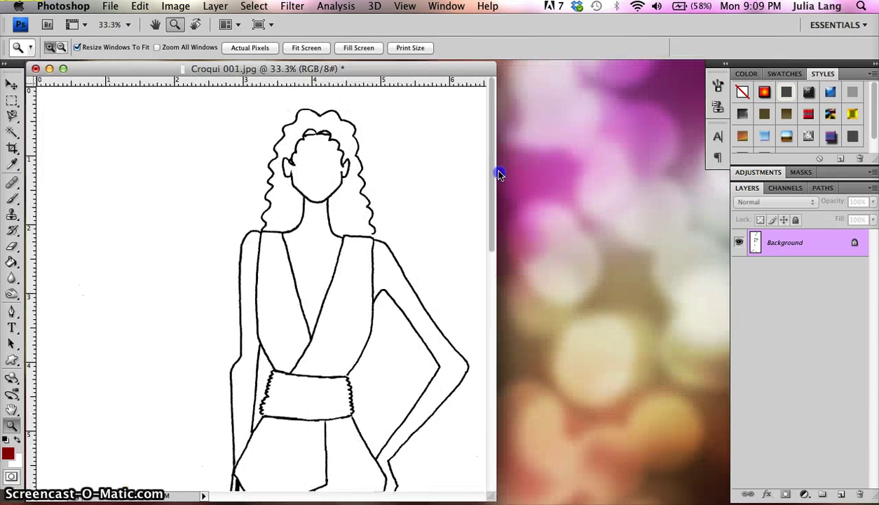
left_click(357, 222)
Step: Set the foreground colour to warm brown #8a3f22 at hue 17
left_click(8, 454)
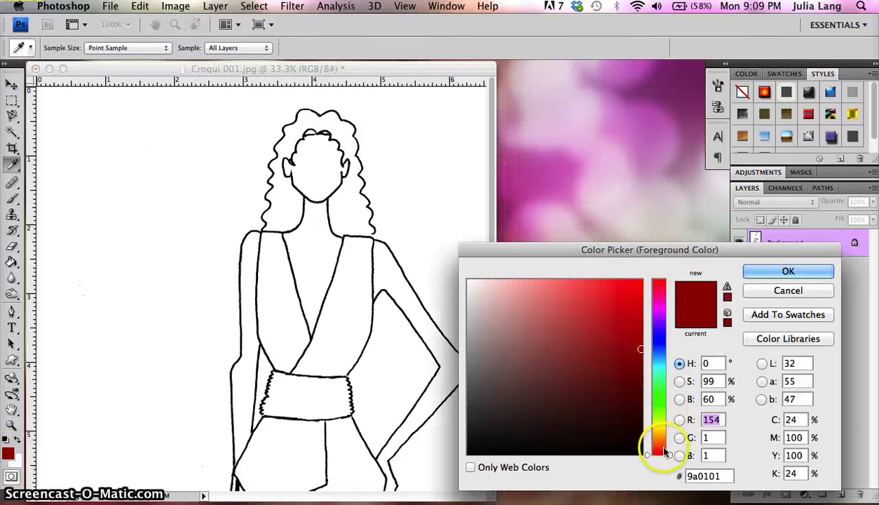
left_click(670, 449)
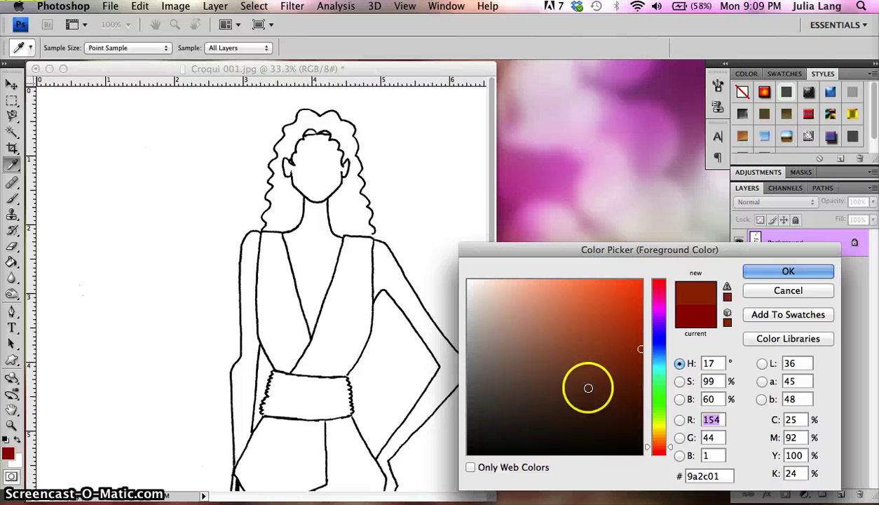
left_click(591, 390)
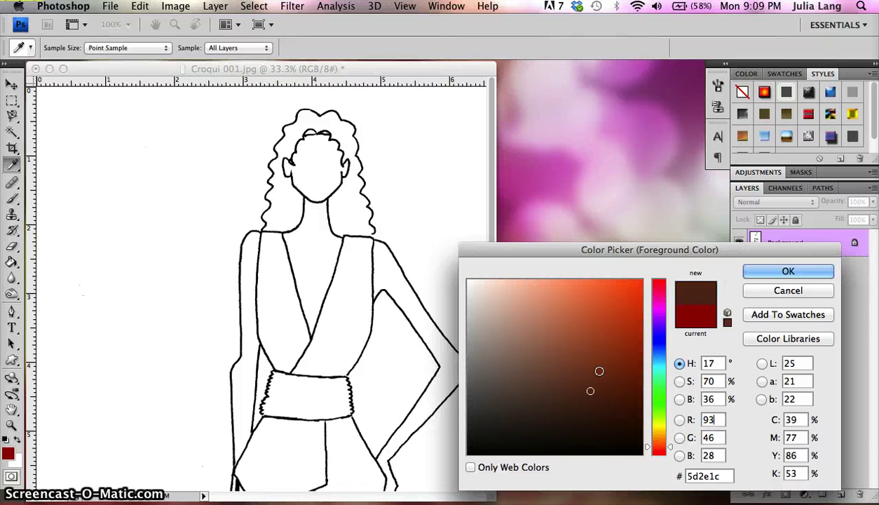
left_click_drag(599, 368, 599, 360)
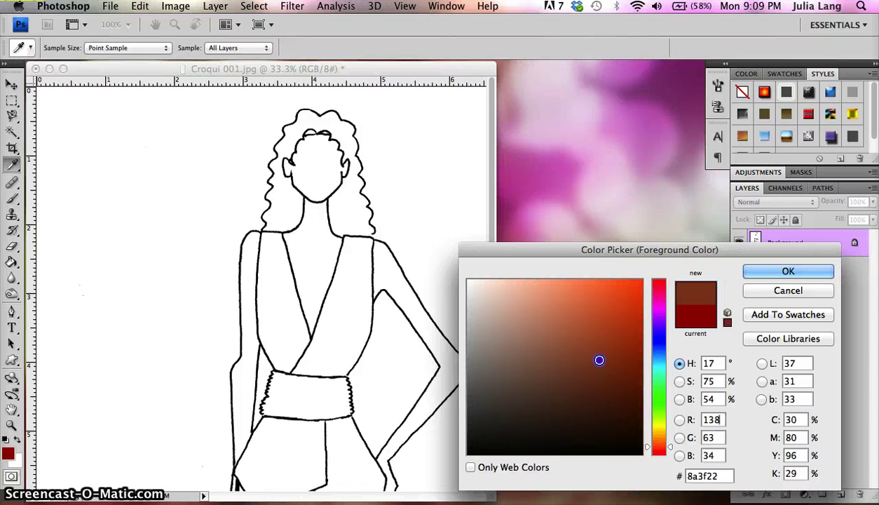
left_click(791, 272)
Step: Trial-fill the background brown with the Paint Bucket, then undo the fill
key("z")
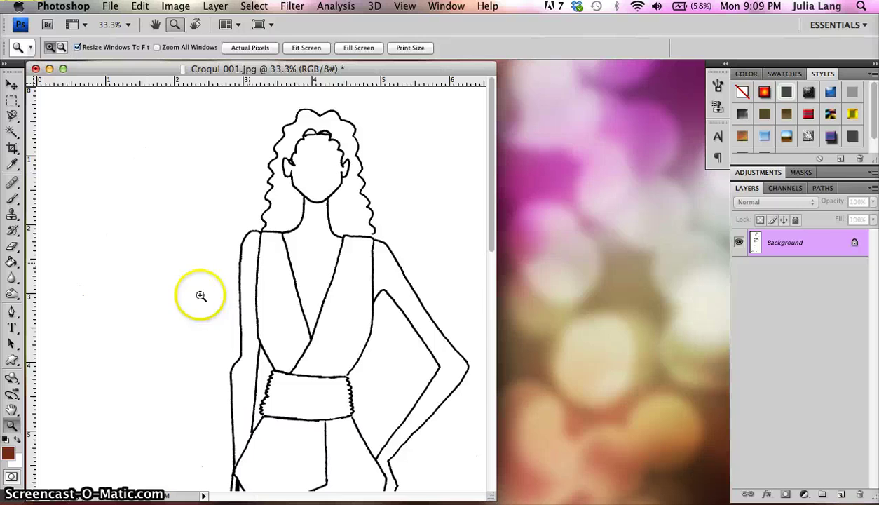
left_click(11, 263)
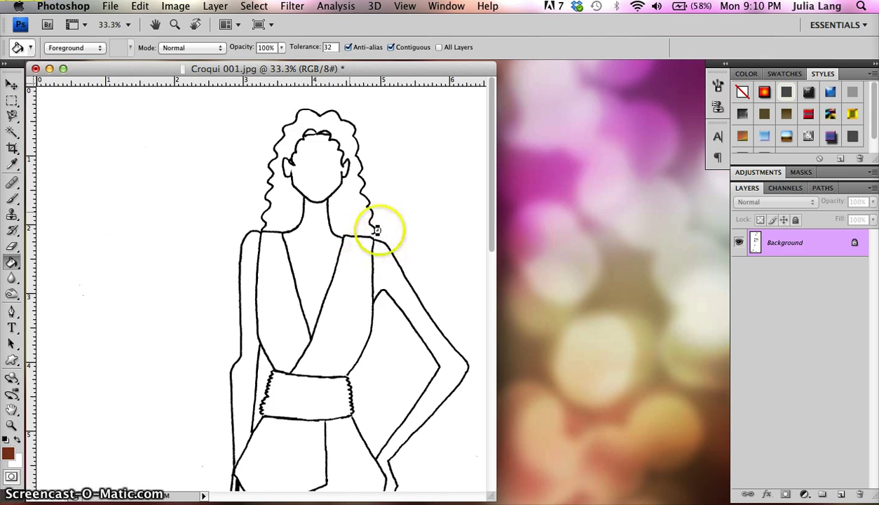
left_click(358, 279)
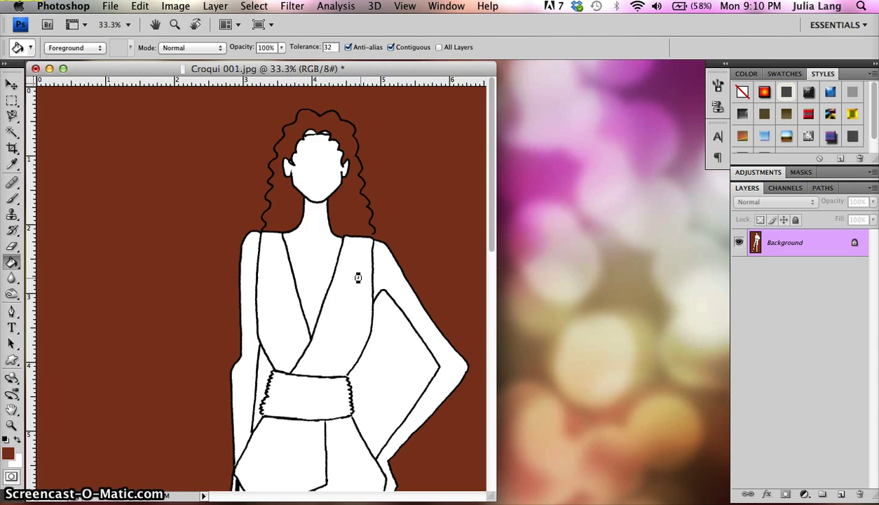
key("super+z")
left_click(357, 278)
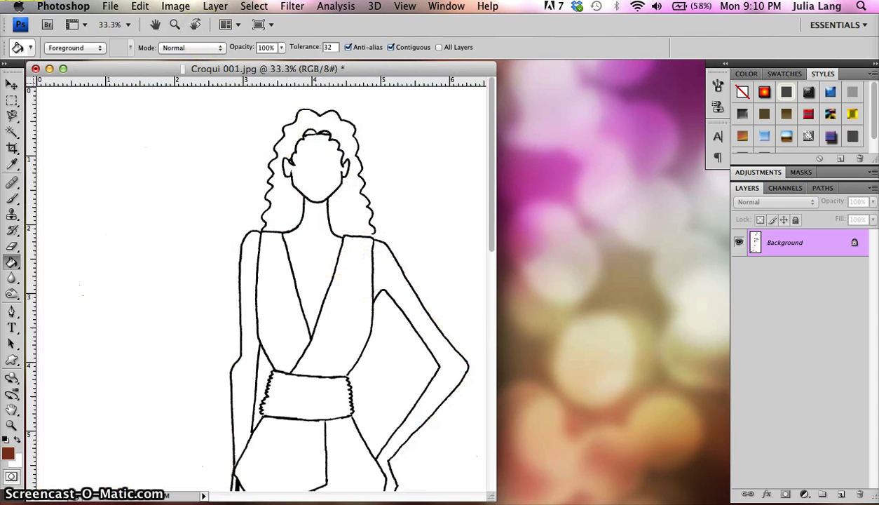
left_click(140, 6)
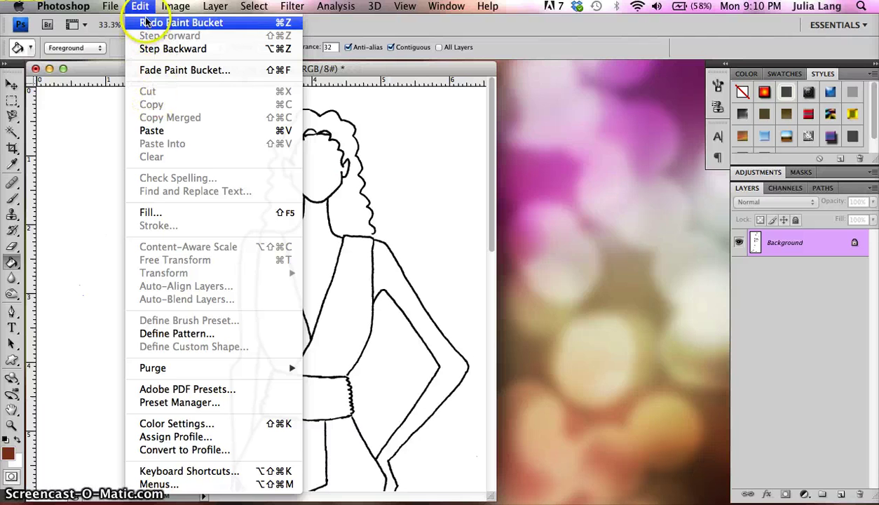
Step: Zoom in on the right shoulder and switch to the Pencil tool
left_click(438, 107)
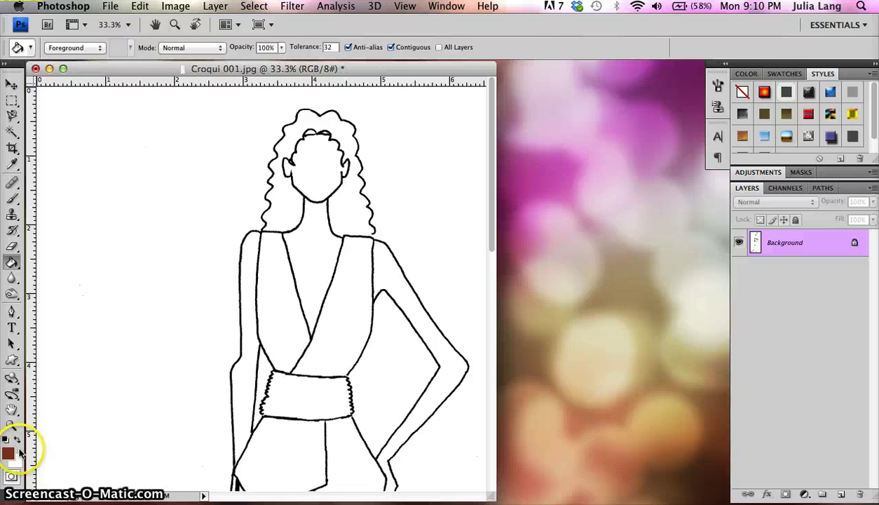
left_click(11, 425)
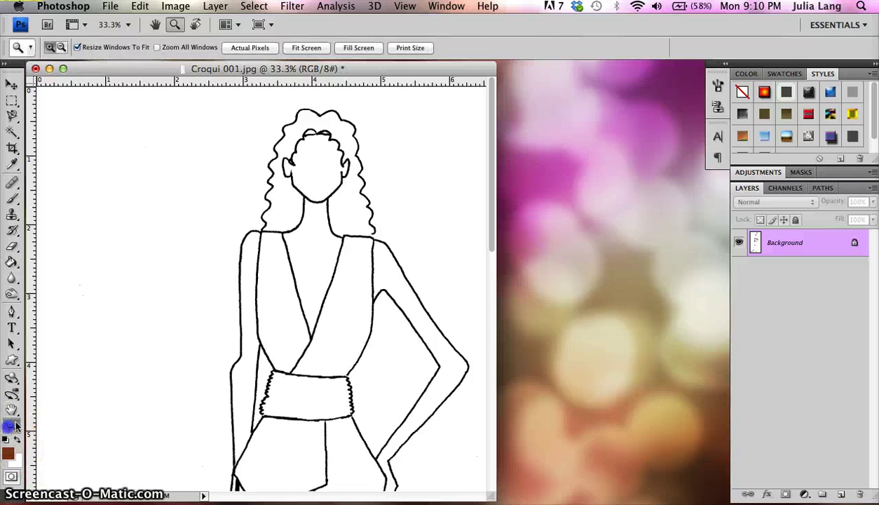
left_click(389, 255)
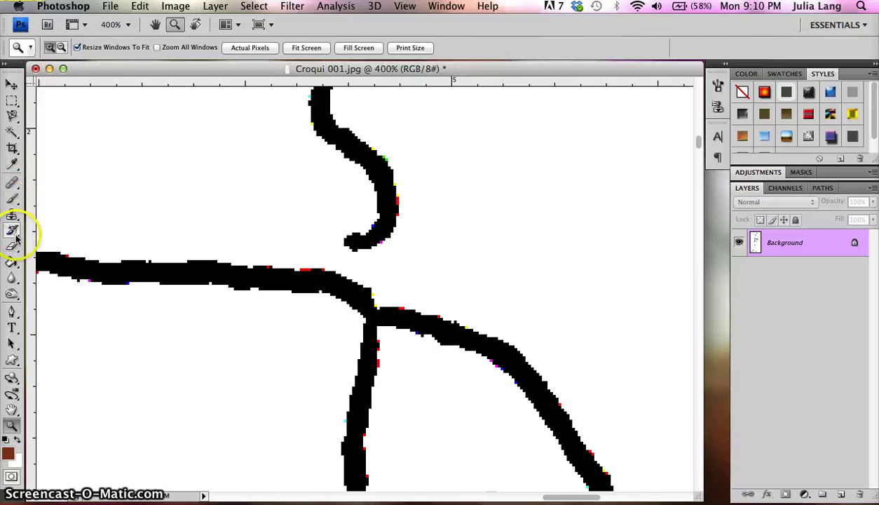
left_click(12, 198)
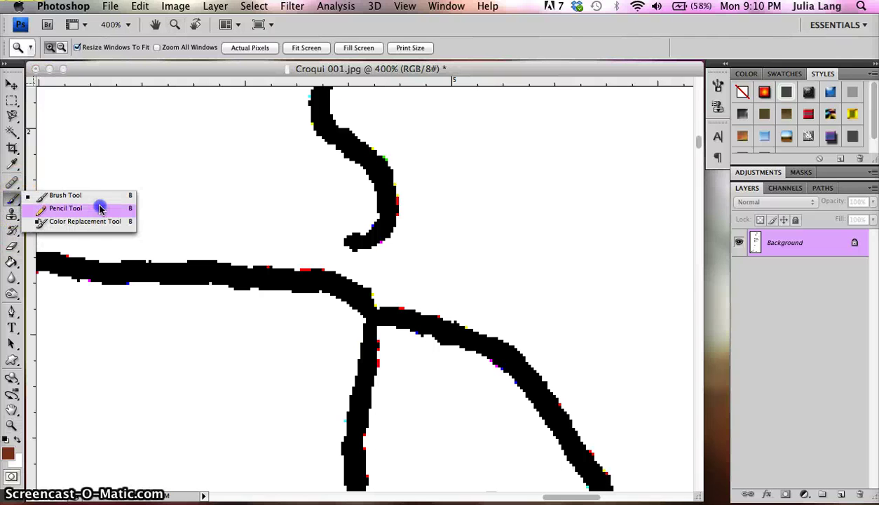
left_click(100, 208)
left_click(12, 198)
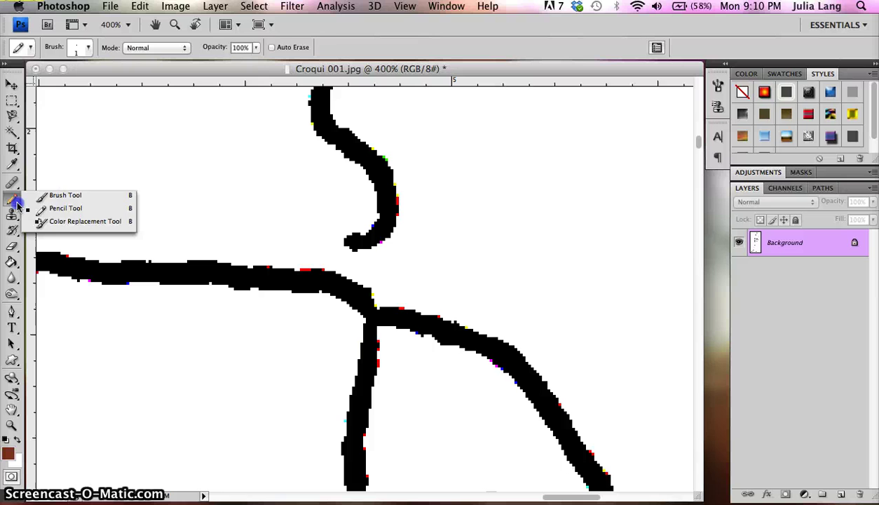
left_click(70, 197)
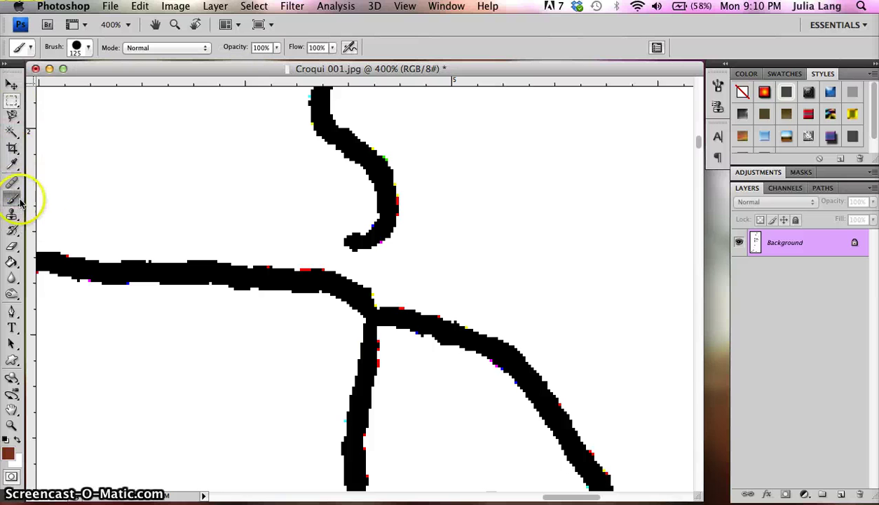
left_click(14, 203)
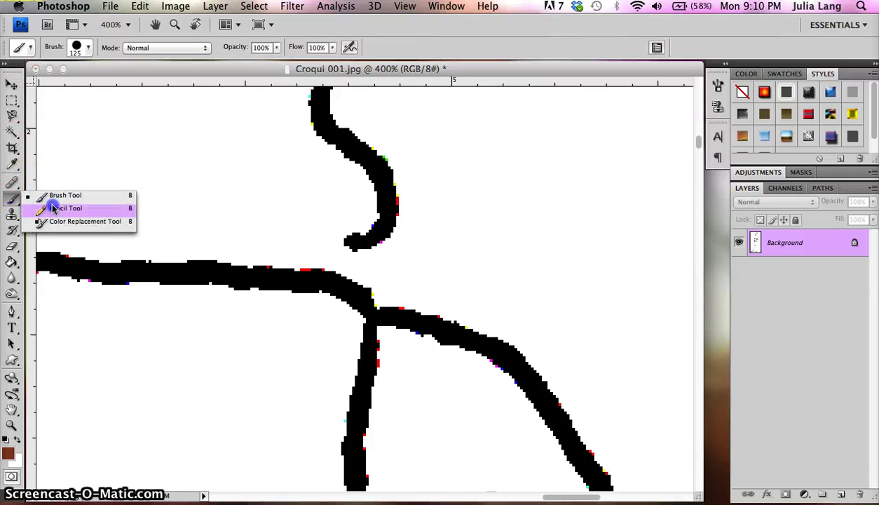
left_click(56, 207)
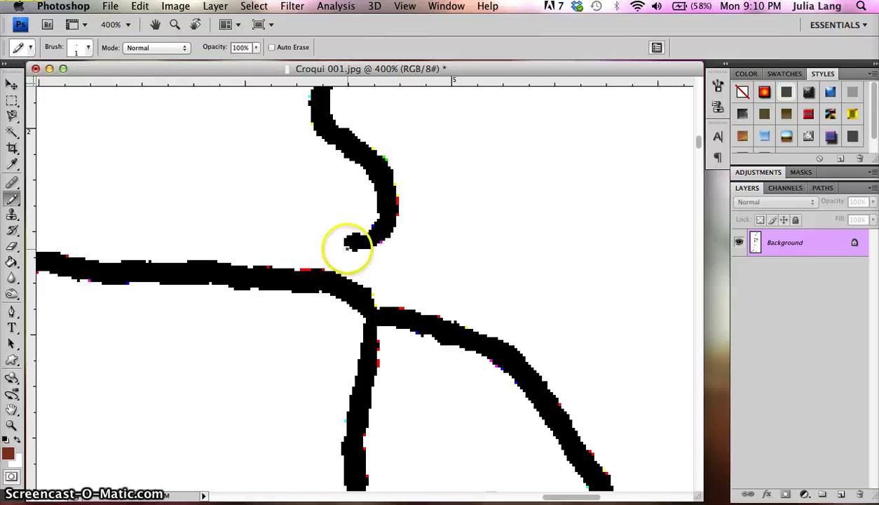
Step: Set the pencil to 9 px and dab a dot where the S-curve meets the line
left_click(88, 47)
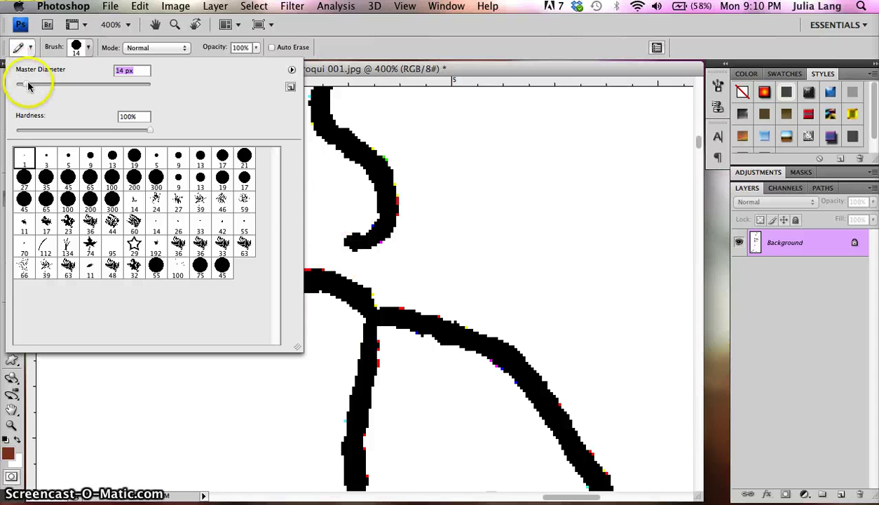
left_click_drag(29, 85, 26, 85)
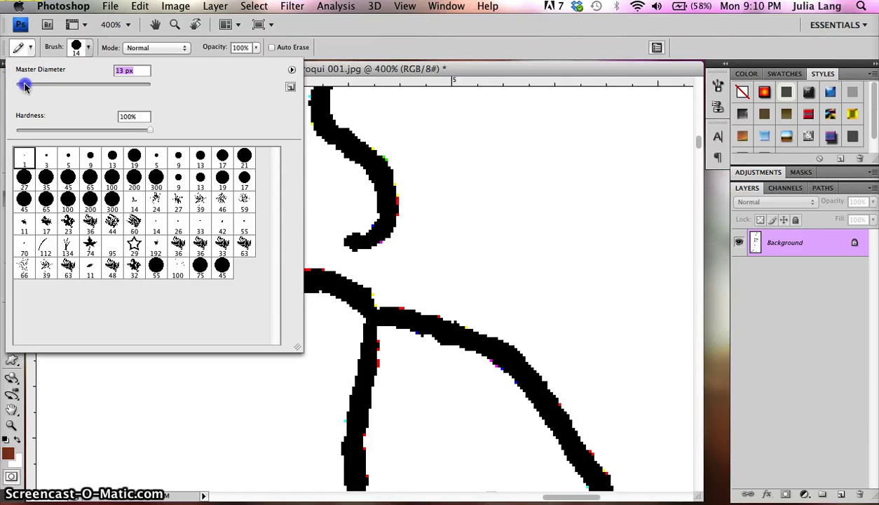
left_click_drag(25, 85, 24, 85)
left_click_drag(22, 85, 21, 85)
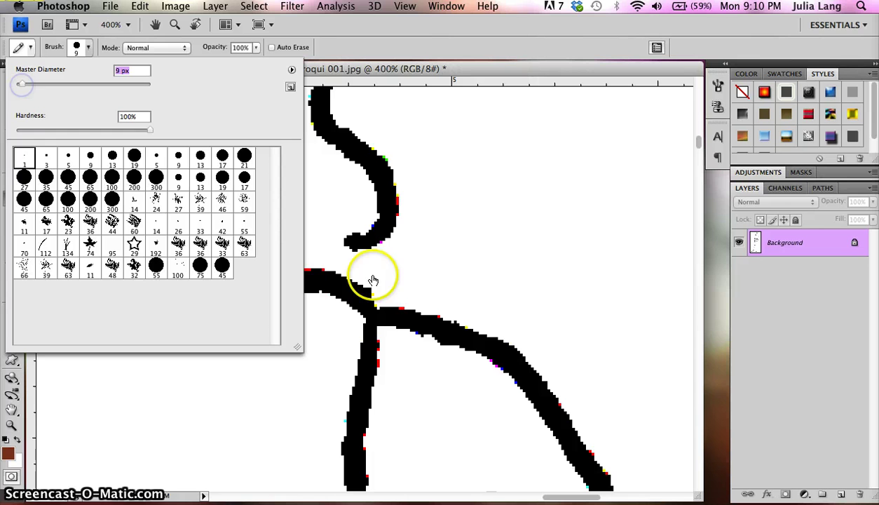
left_click(333, 264)
left_click(337, 261)
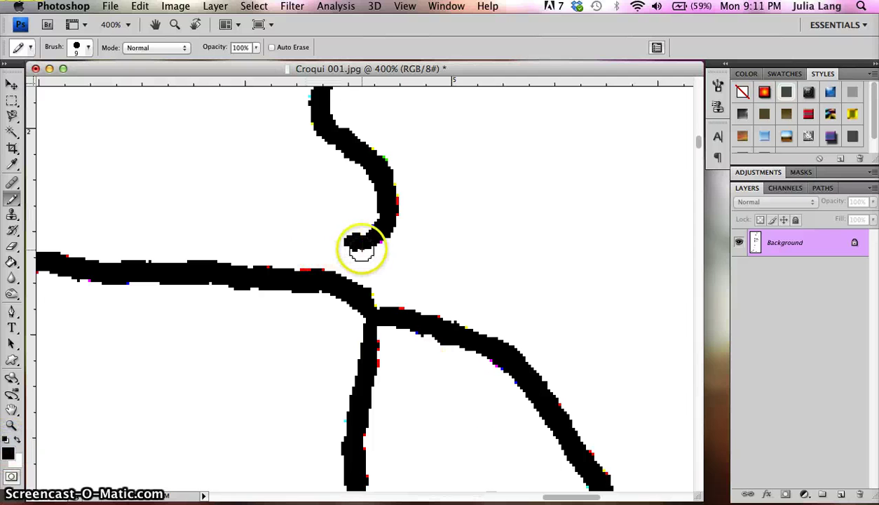
Step: Undo the dot and draw a 6 px pencil line joining the S-curve to the horizontal line
key("super+z")
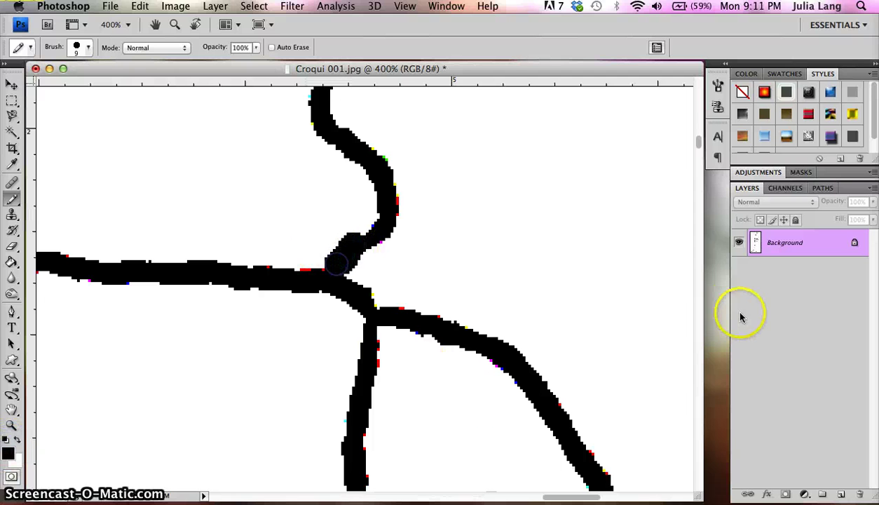
key("super+z")
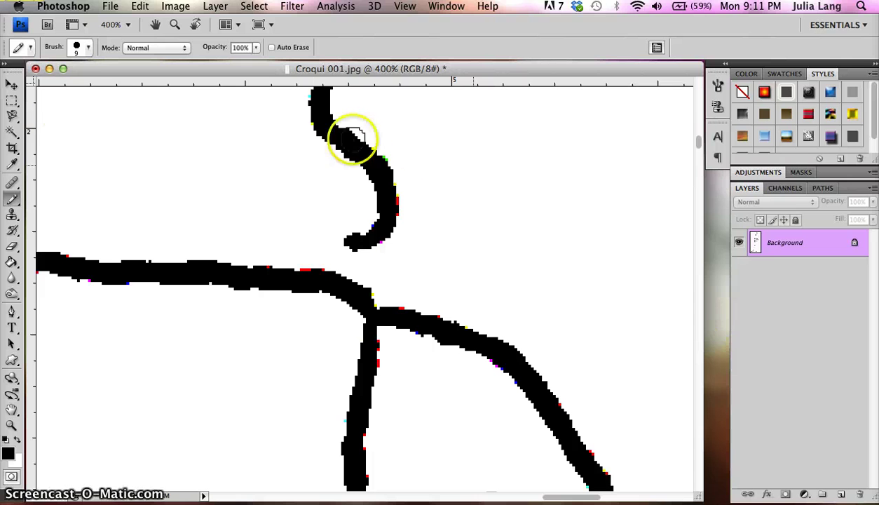
left_click(88, 47)
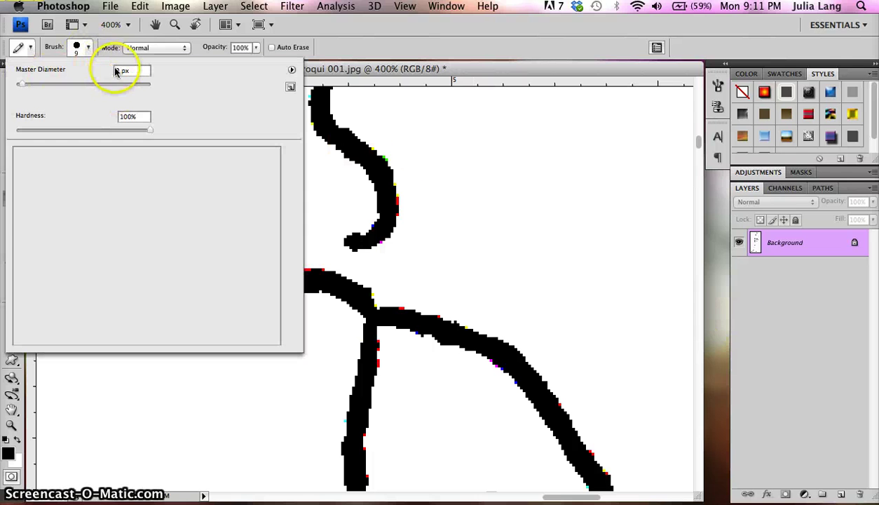
left_click(121, 71)
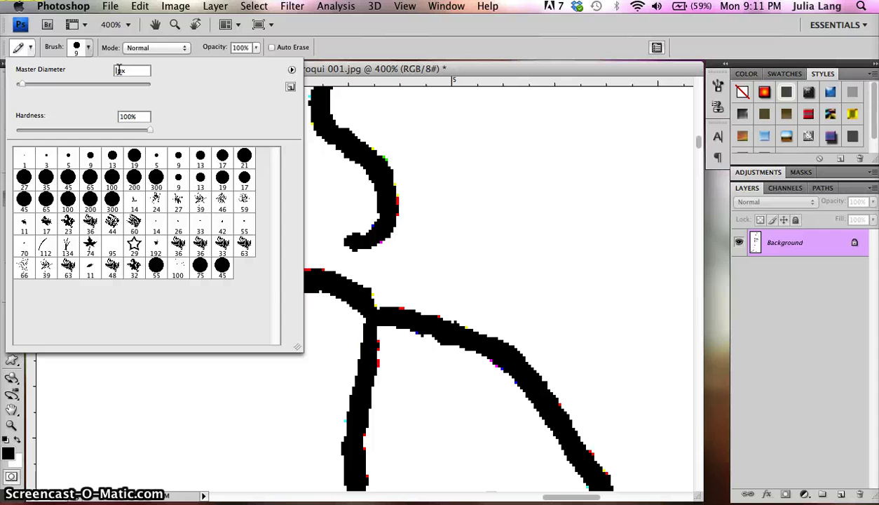
mouse_move(304, 225)
left_mouse_down()
mouse_move(353, 246)
mouse_move(324, 268)
left_mouse_up()
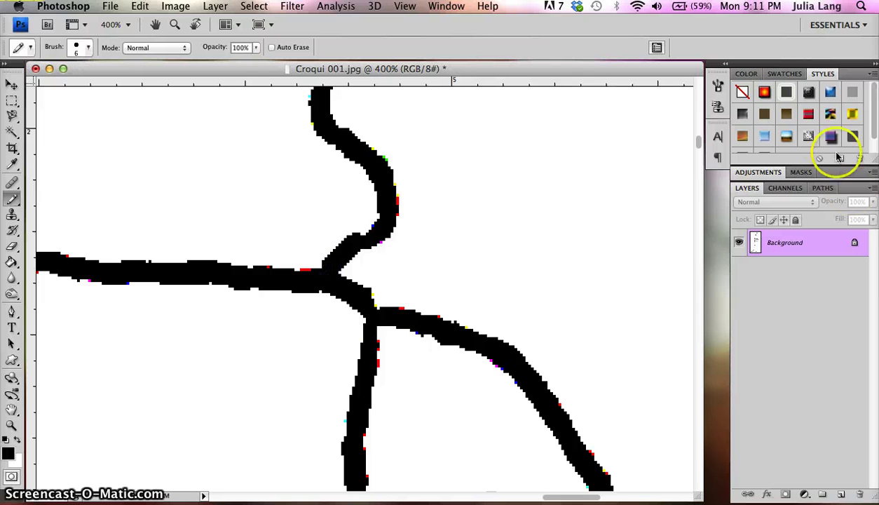
Step: Close the small gap at the lower junction with a short pencil stroke
left_click_drag(696, 141, 714, 202)
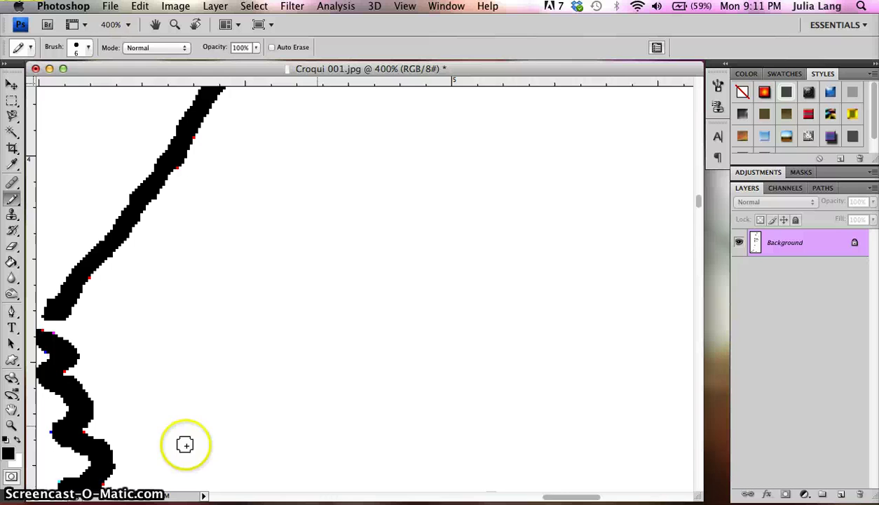
left_click_drag(579, 496, 544, 496)
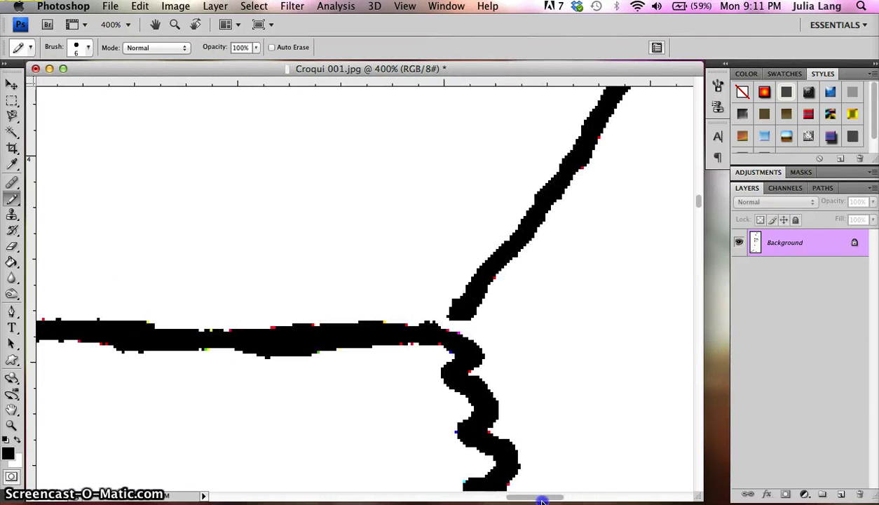
left_click_drag(444, 324, 449, 324)
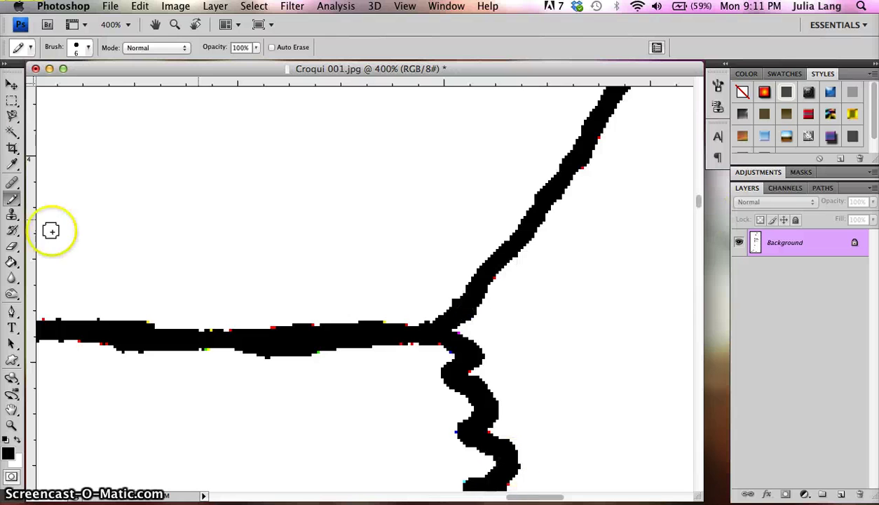
left_click(11, 425)
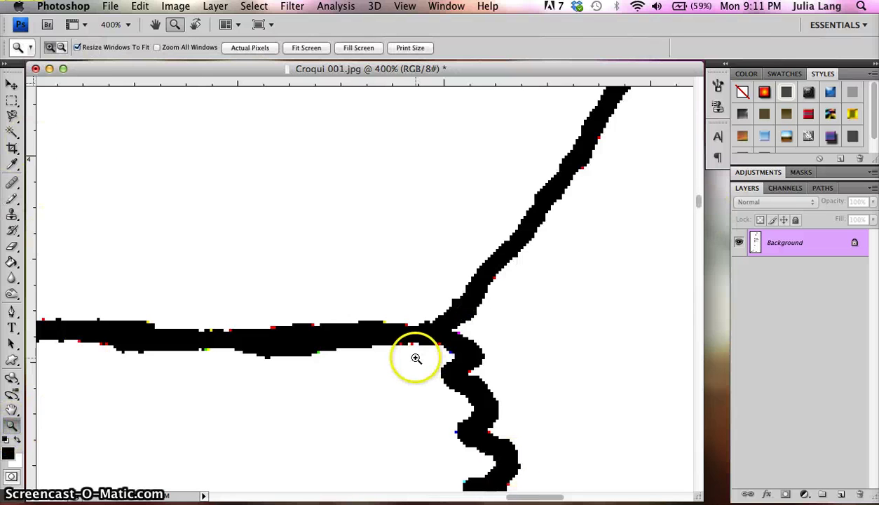
left_click(406, 281, "alt")
left_click(403, 279, "alt")
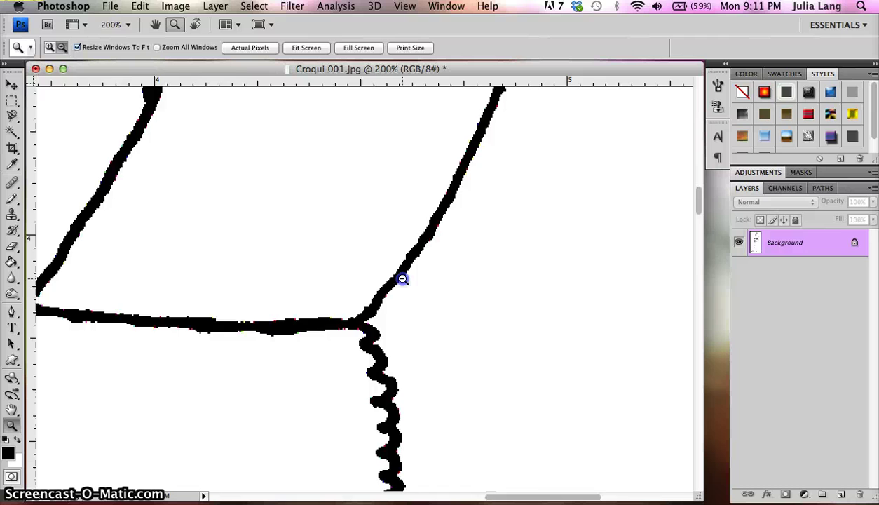
left_click(403, 279, "alt")
left_click(404, 279, "alt")
left_click(403, 279, "alt")
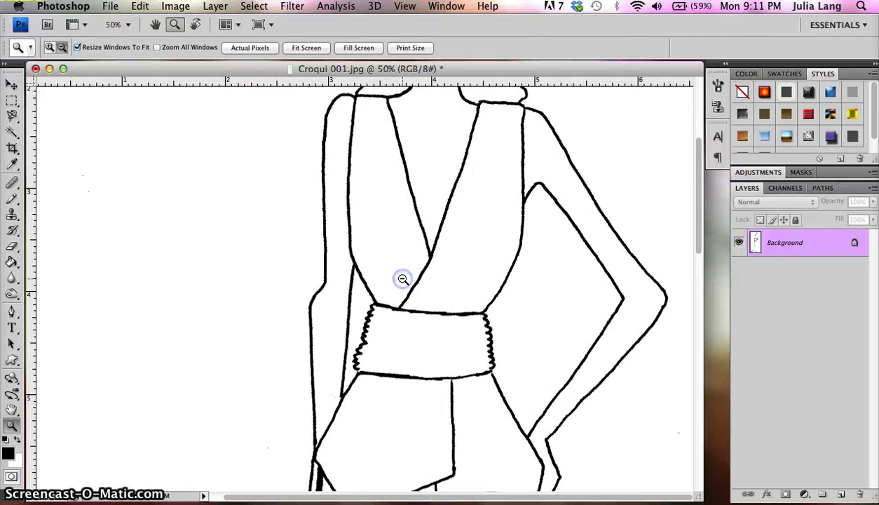
left_click_drag(339, 334, 394, 392)
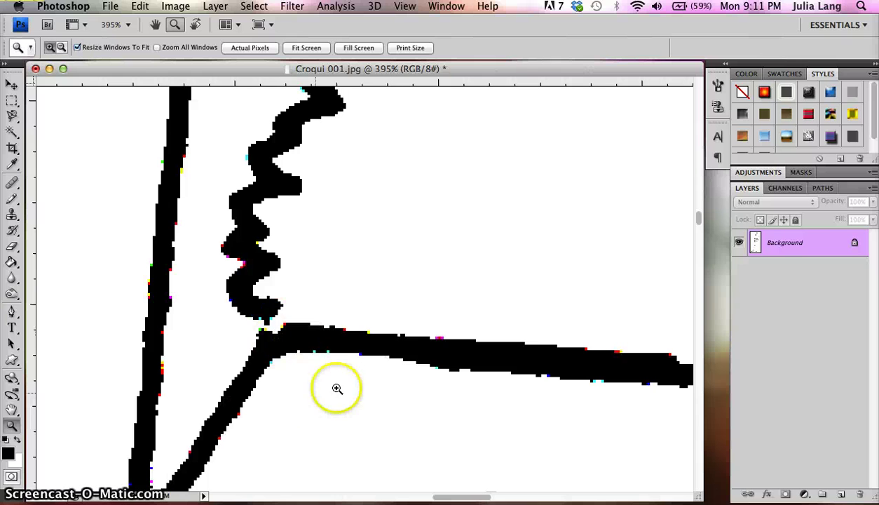
left_click(11, 200)
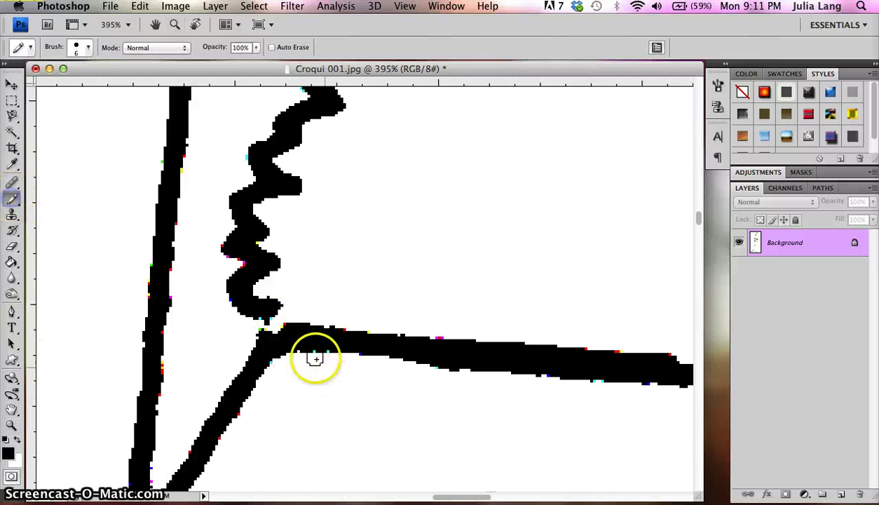
left_click(275, 328)
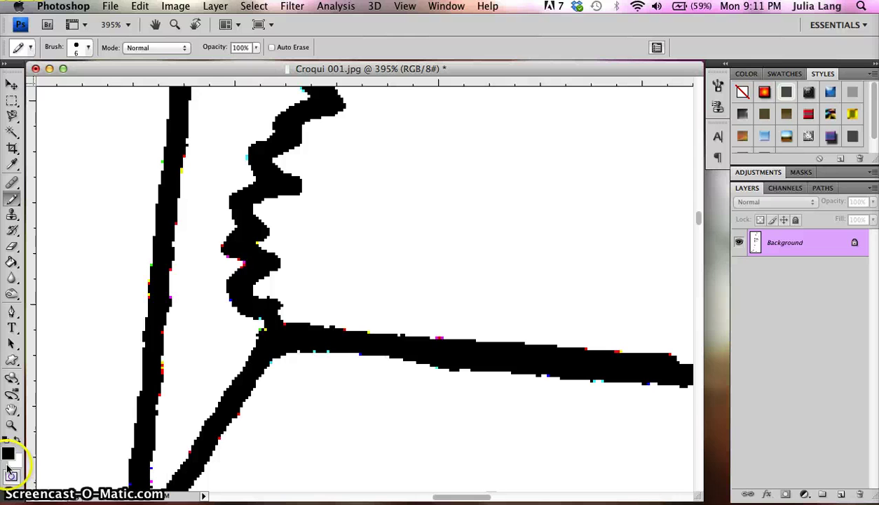
left_click(11, 424)
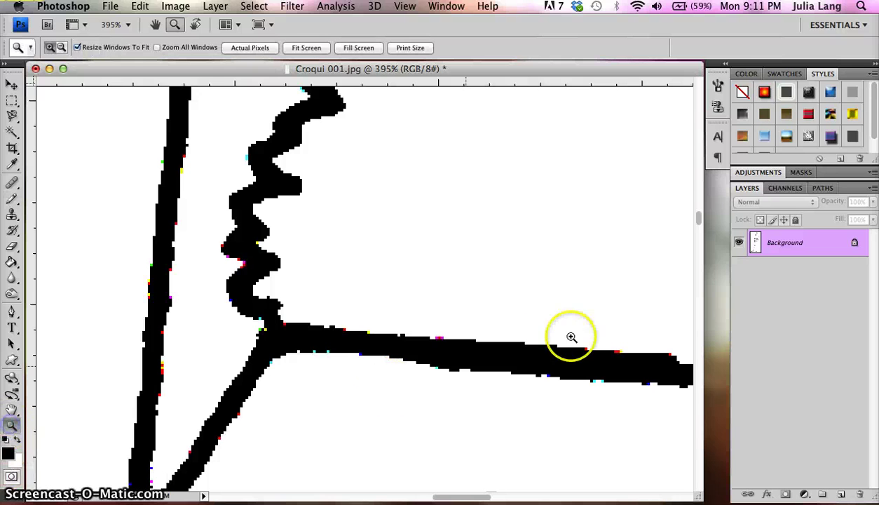
left_click(468, 318, "alt")
left_click(468, 317, "alt")
left_click(468, 318, "alt")
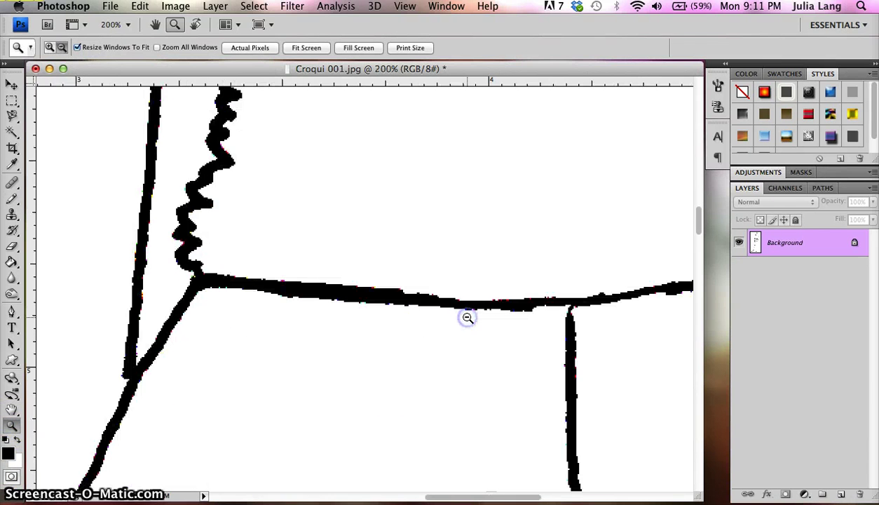
left_click(467, 317, "alt")
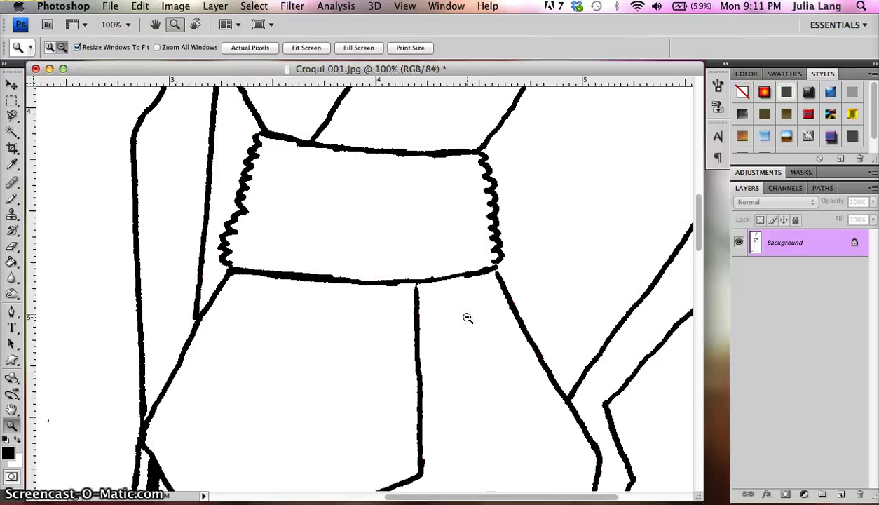
left_click_drag(398, 270, 453, 325)
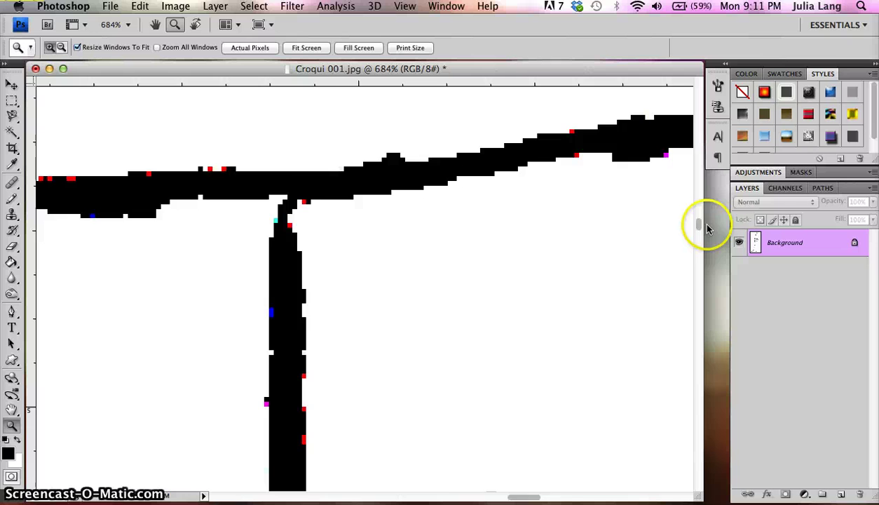
left_click(620, 244, "alt")
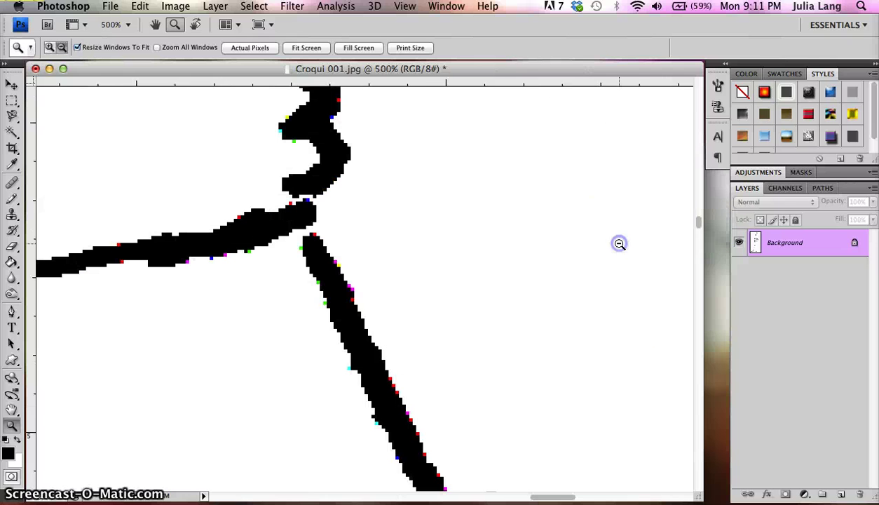
left_click(314, 221)
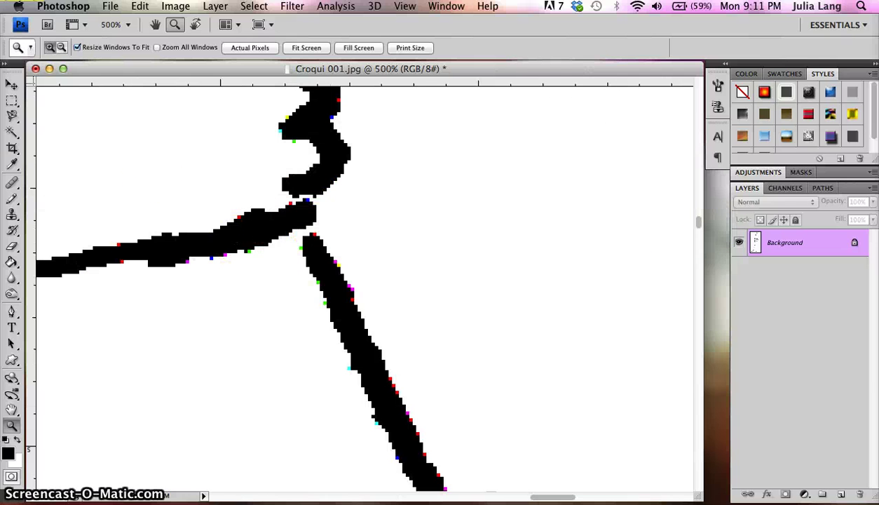
left_click(12, 199)
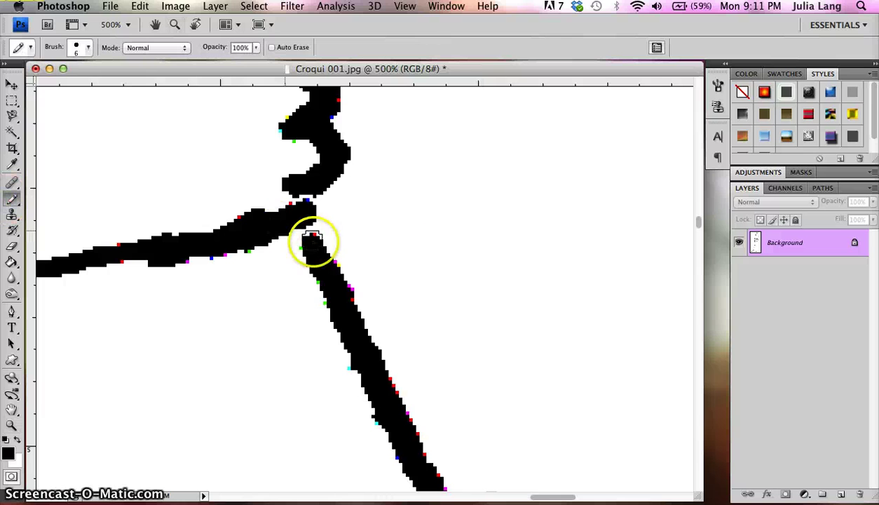
left_click(310, 232)
left_click(302, 197)
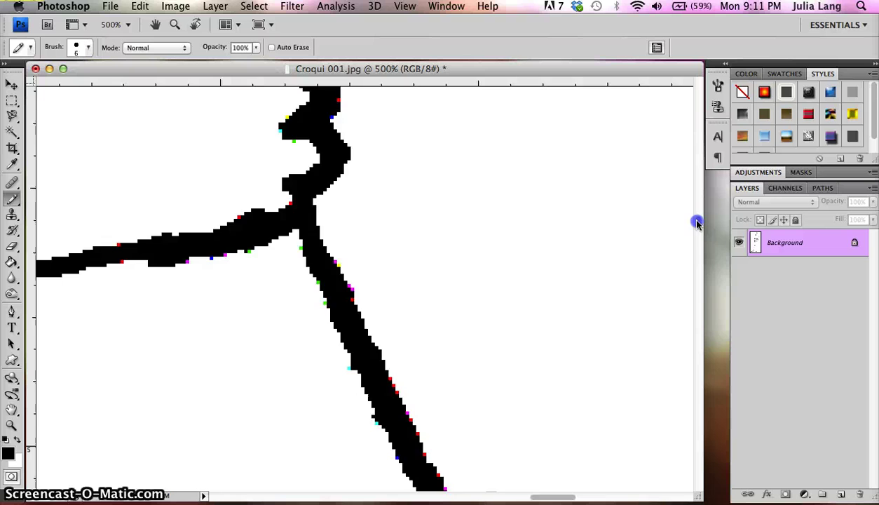
left_click_drag(696, 223, 701, 243)
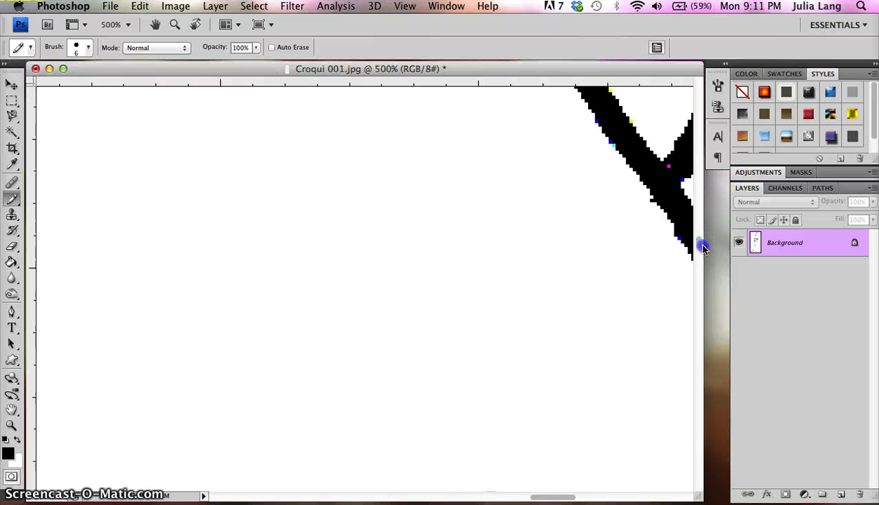
Step: Zoom out to 33.3% and scroll up to show the croqui's head and torso
left_click(11, 425)
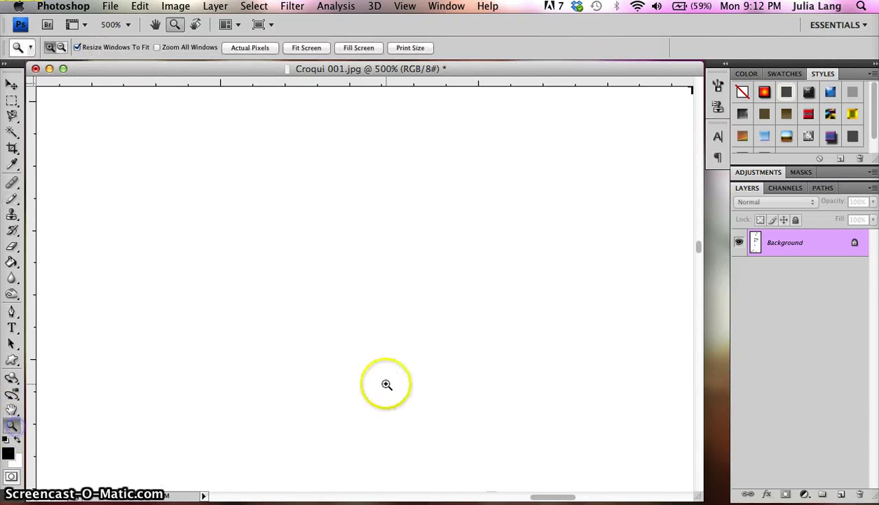
left_click(387, 353, "alt")
left_click(390, 353, "alt")
left_click(391, 354, "alt")
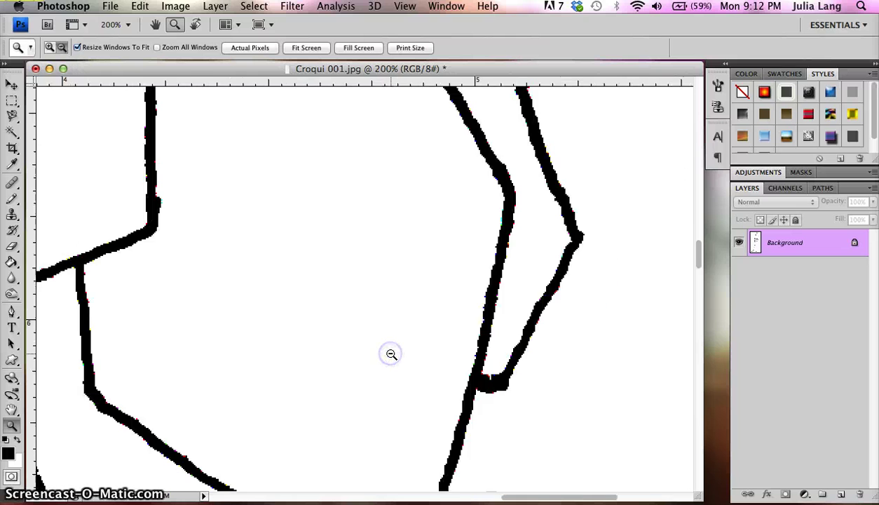
left_click(391, 354, "alt")
left_click(391, 354, "alt")
left_click(391, 354, "alt")
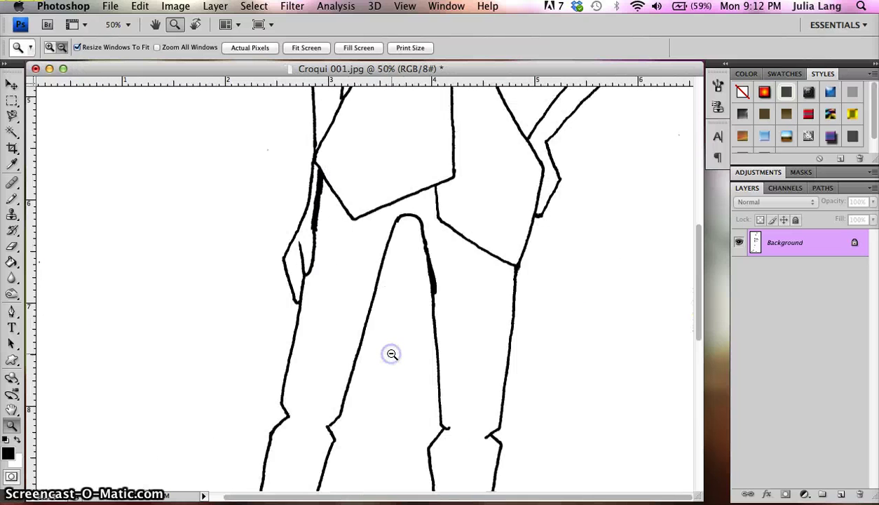
left_click(391, 354, "alt")
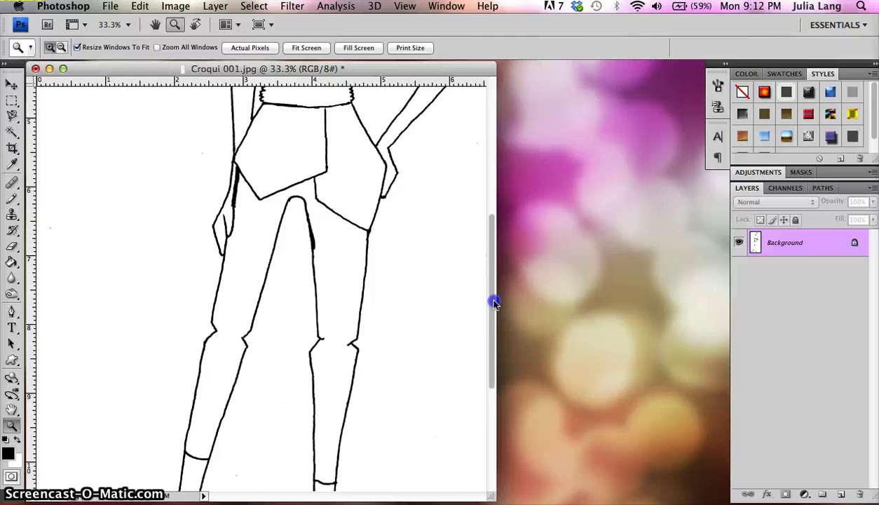
left_click_drag(492, 303, 491, 156)
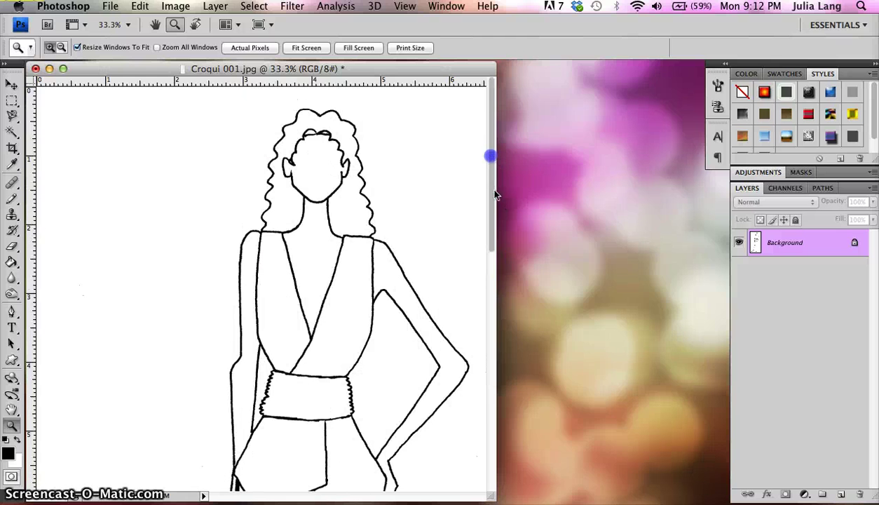
Step: Swap the Gradient tool for the Paint Bucket at tolerance 32, contiguous and anti-aliased
left_click(11, 261)
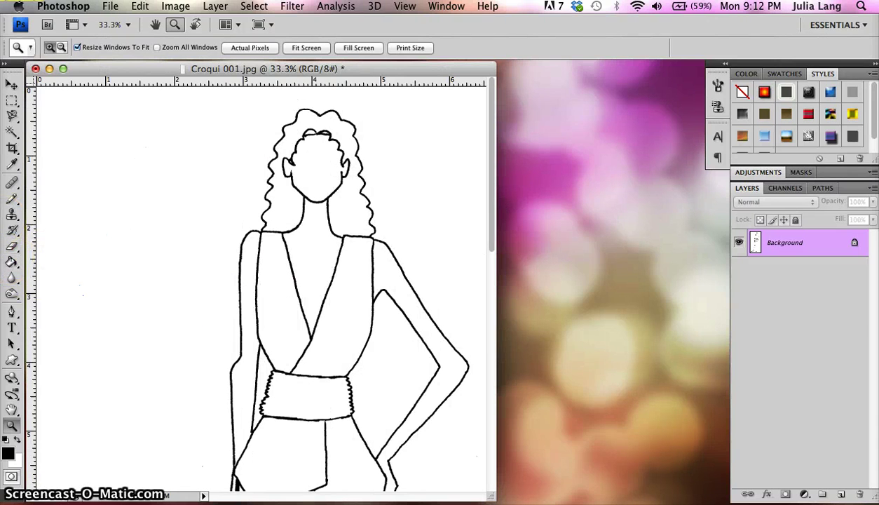
left_click_drag(12, 261, 31, 266)
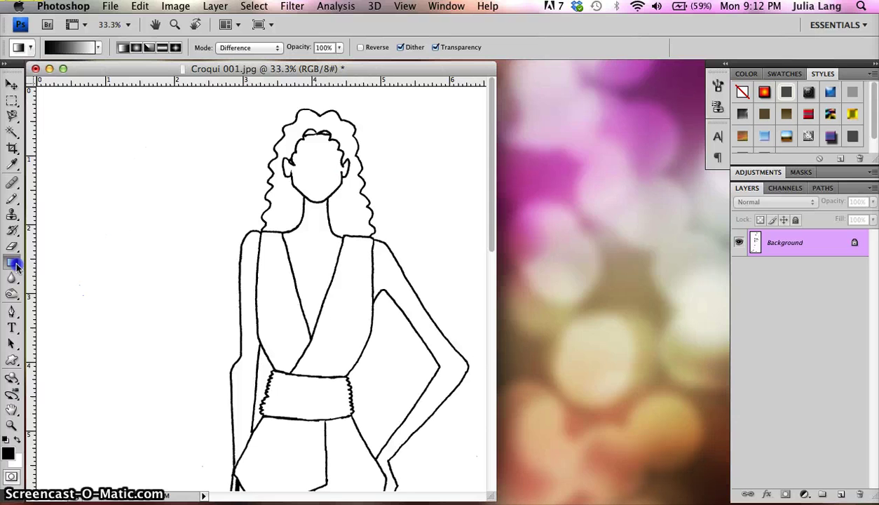
left_click_drag(16, 264, 53, 273)
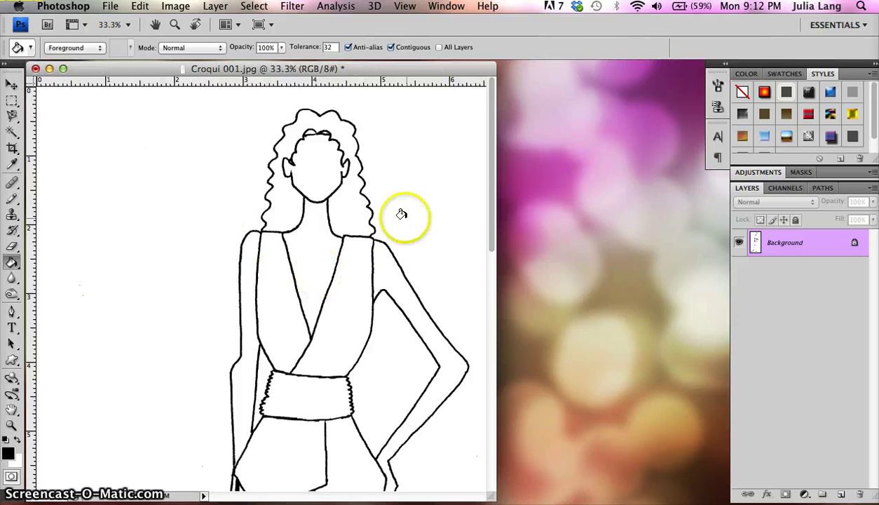
left_click(257, 293)
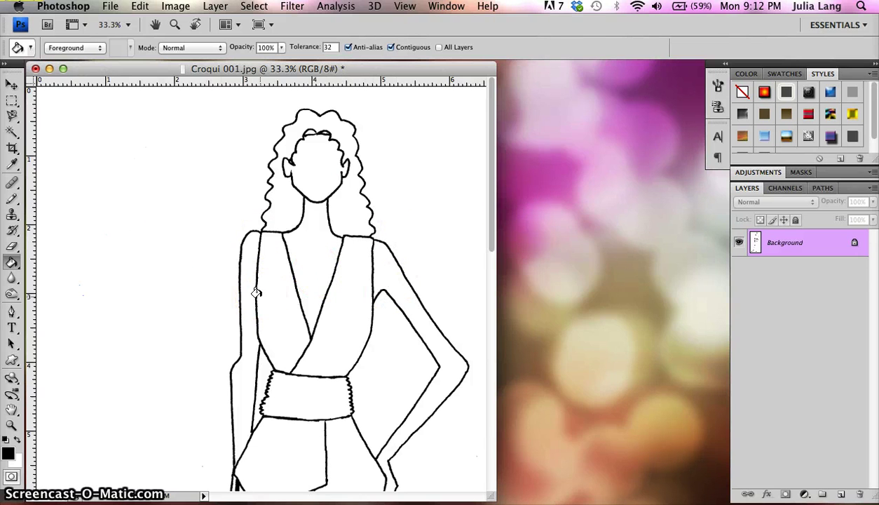
left_click_drag(239, 293, 204, 205)
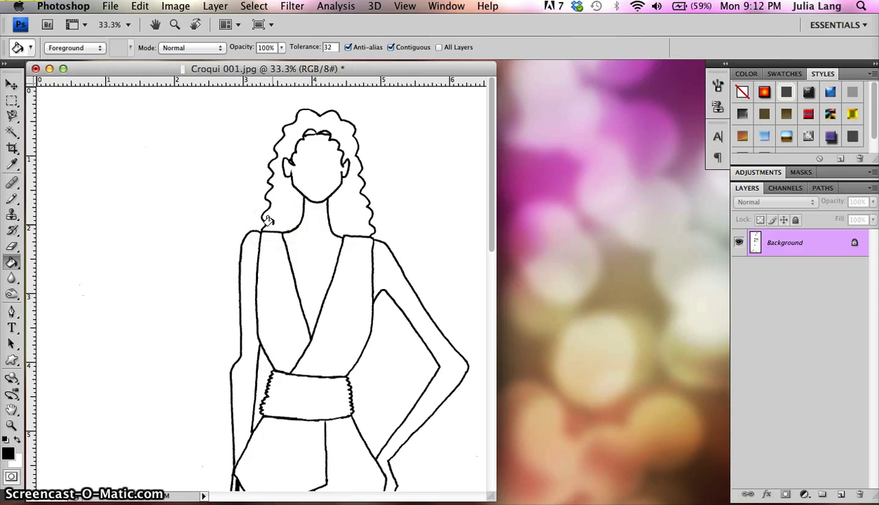
left_click(329, 295)
left_click(299, 161)
left_click(288, 247)
left_click(337, 132)
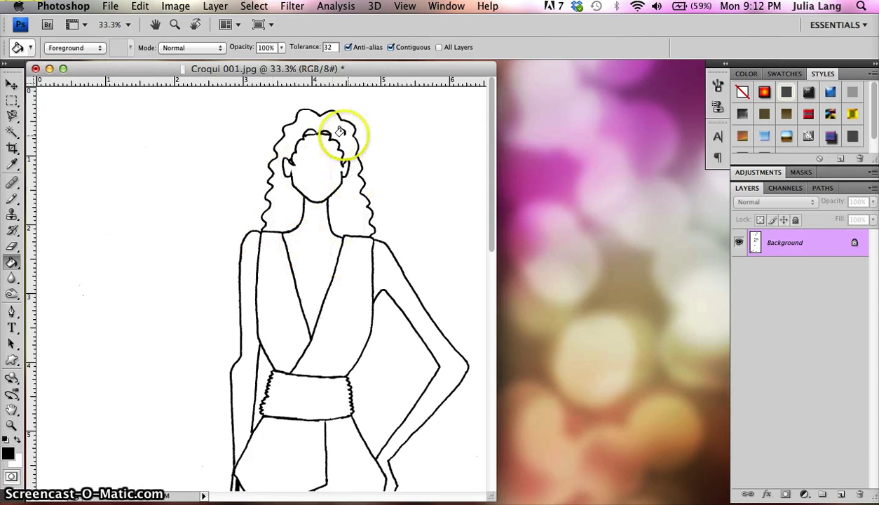
left_click(317, 120)
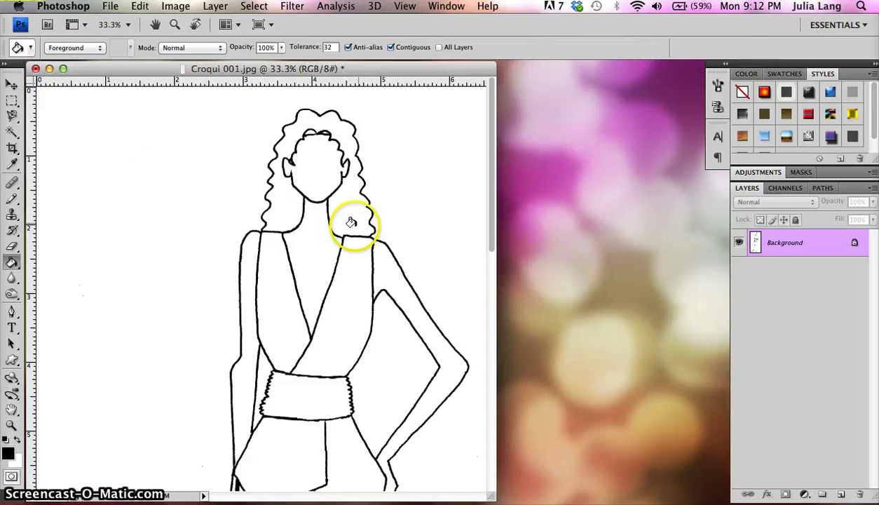
Step: Set the foreground colour to a bright saturated yellow
left_click(9, 454)
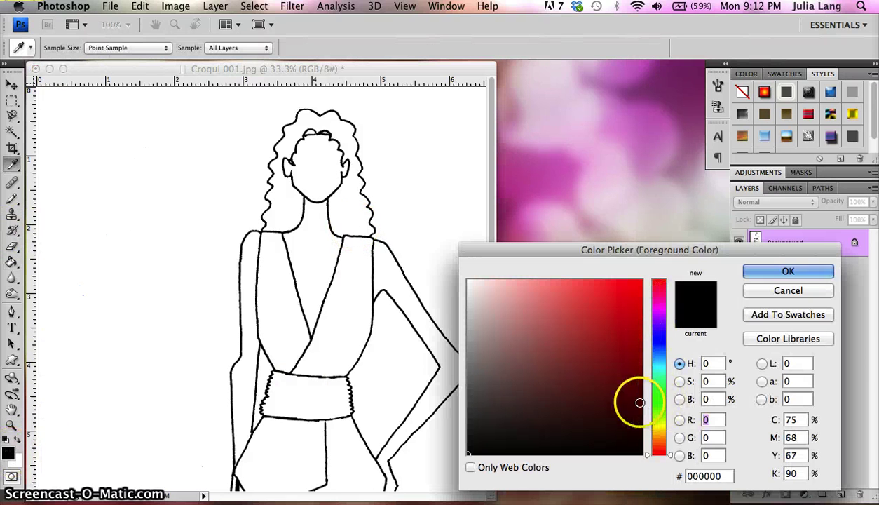
left_click(659, 426)
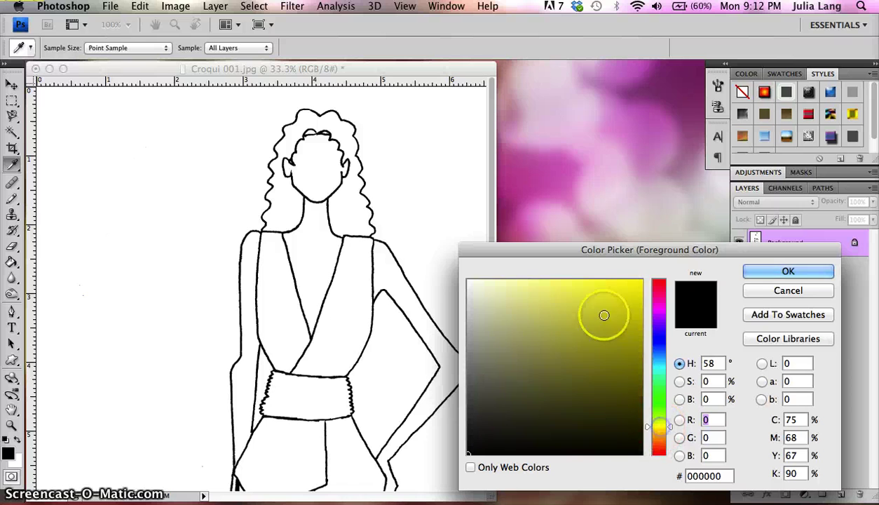
left_click(635, 280)
left_click(786, 269)
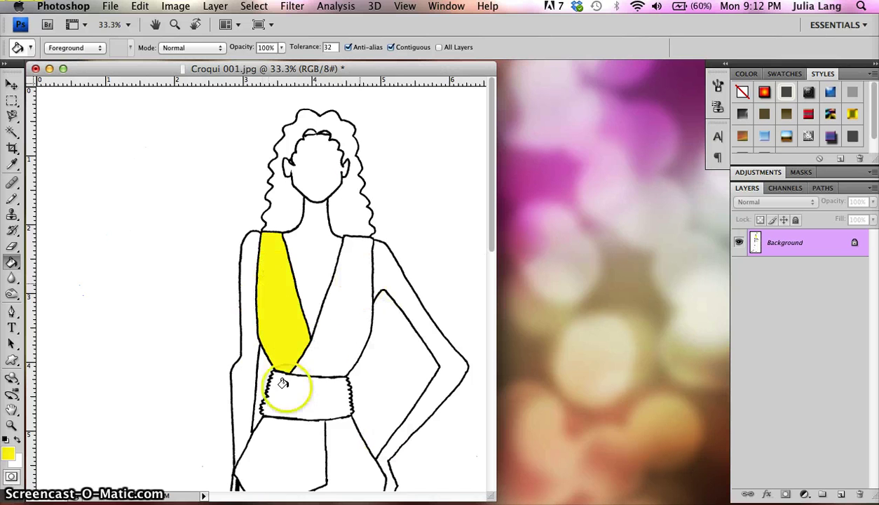
Step: Fill the right bodice panel and the left and right skirt panels with yellow
left_click(343, 278)
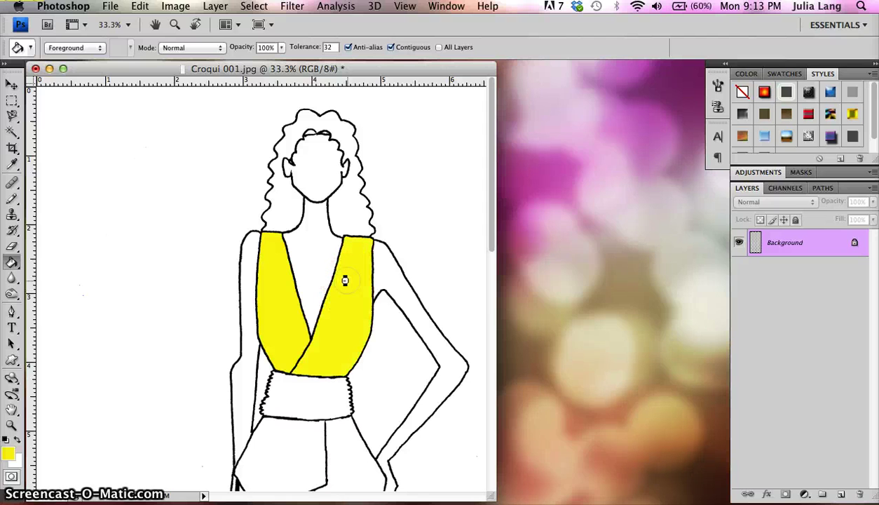
left_click(294, 450)
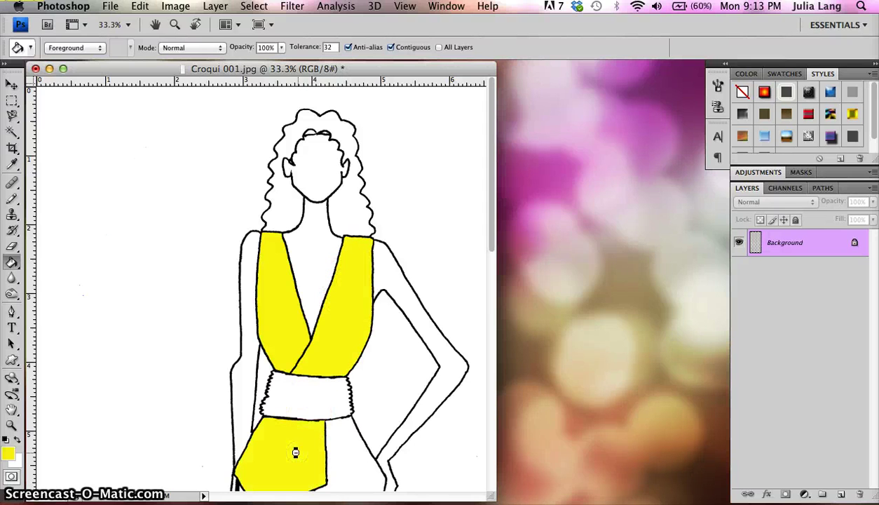
left_click(343, 452)
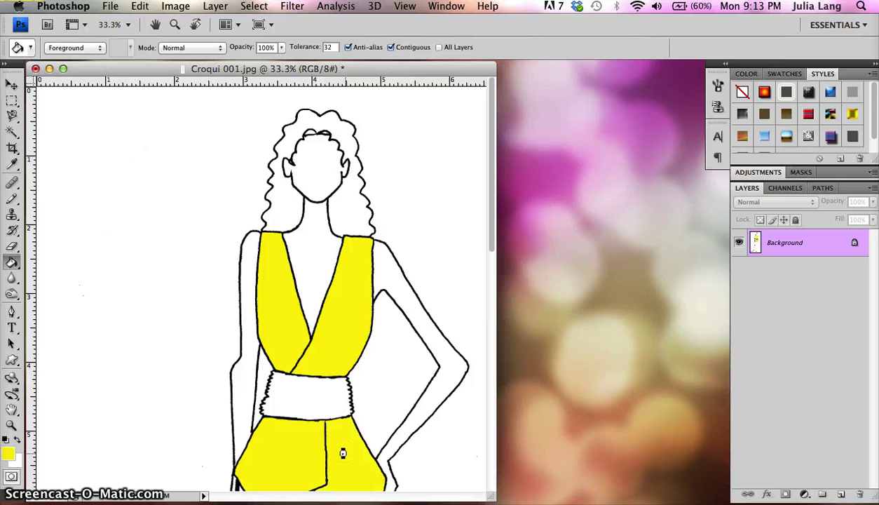
left_click(341, 443)
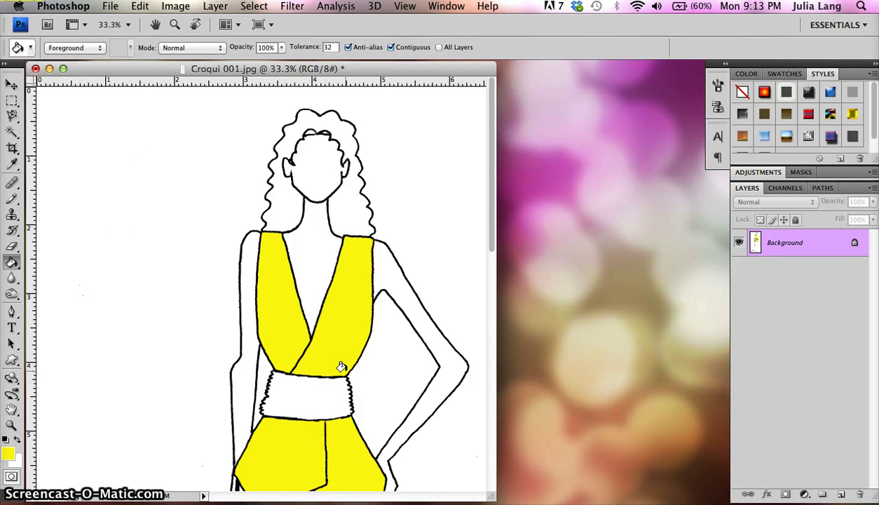
Step: Undo the yellow fills so the wrap top and skirt are plain white again
key("super+alt+z")
key("super+alt+z")
key("super+alt+z")
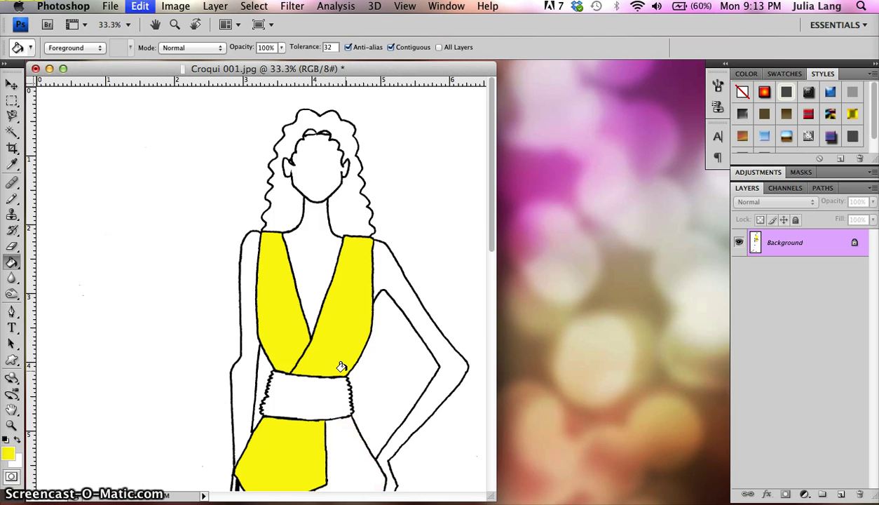
key("super+alt+z")
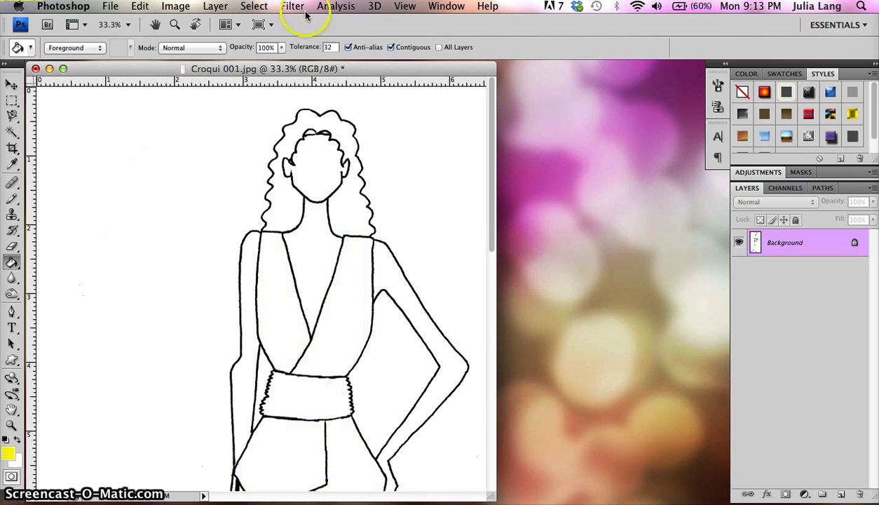
left_click(143, 7)
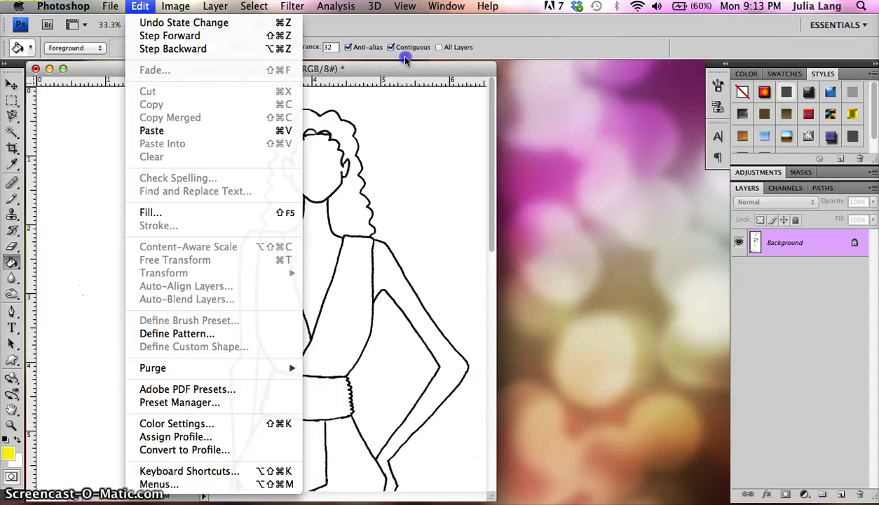
left_click(639, 236)
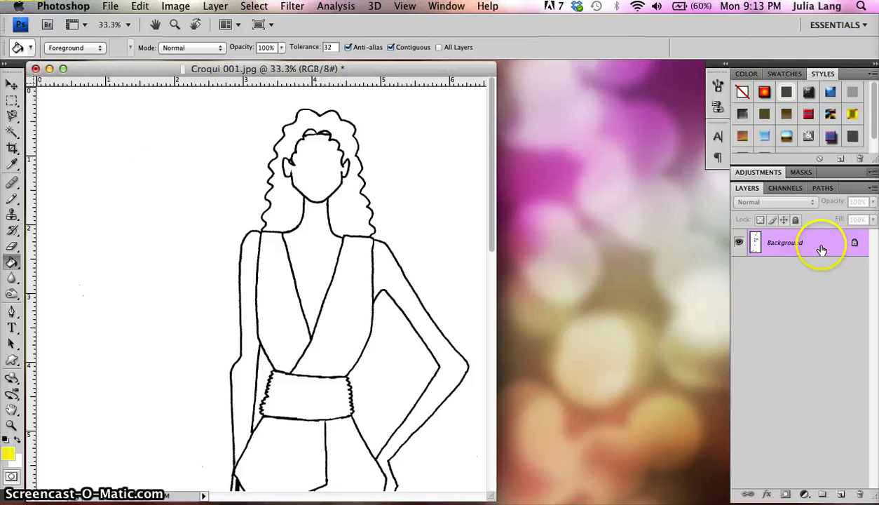
Step: Duplicate the Background layer, keeping the default name 'Background copy'
left_click(771, 251)
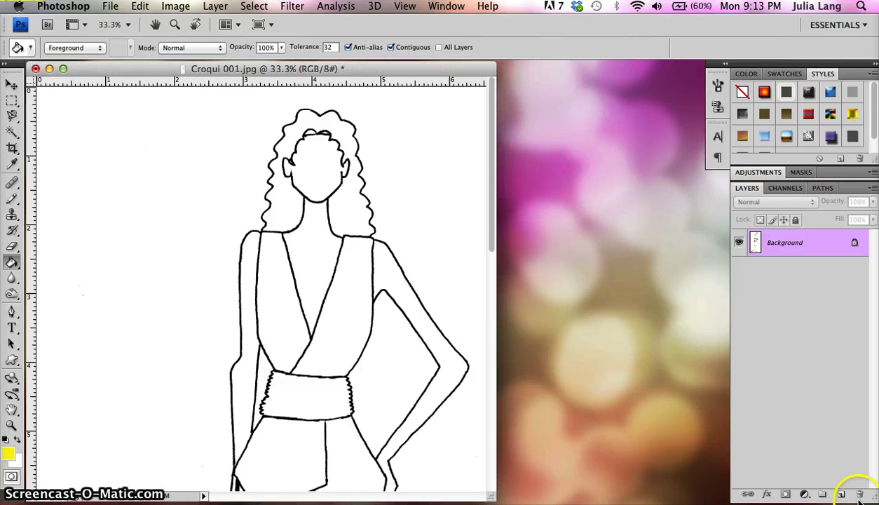
right_click(784, 250)
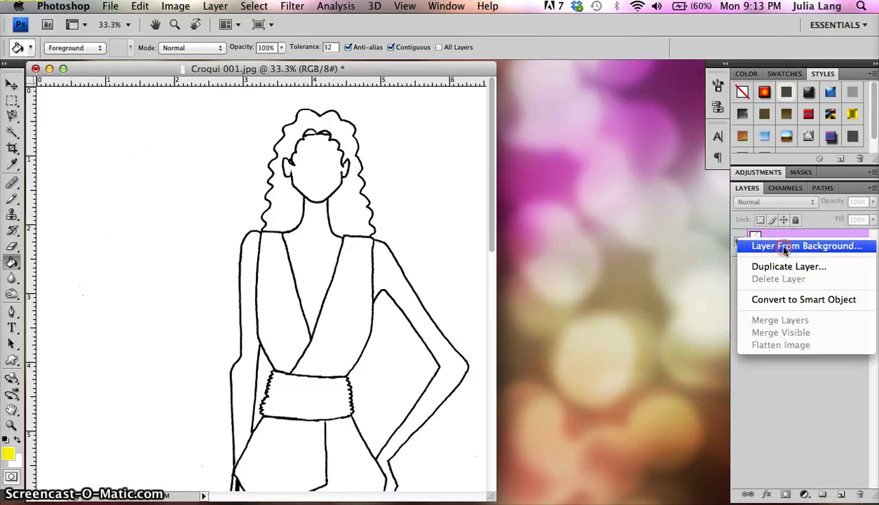
left_click(790, 267)
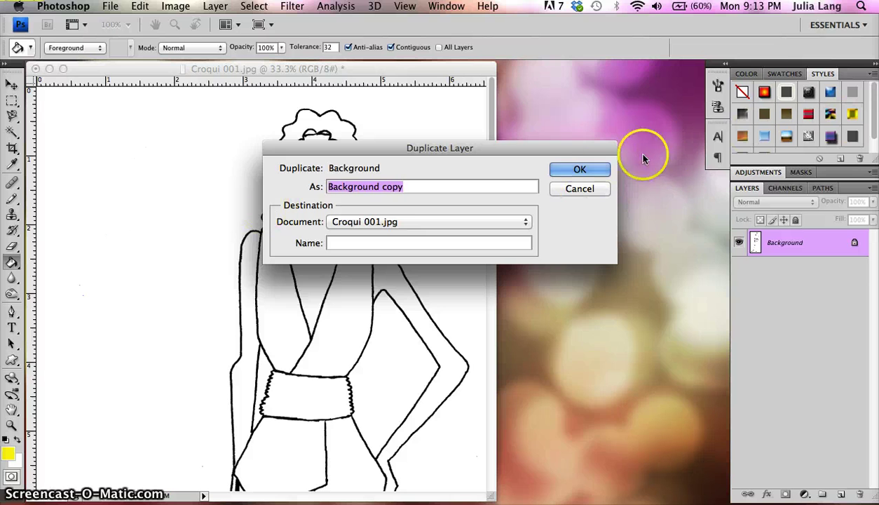
left_click(580, 169)
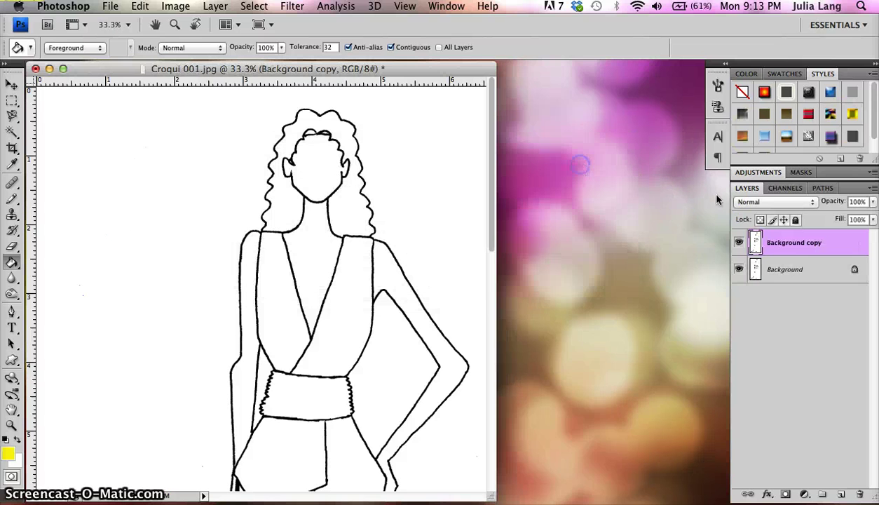
Step: Open the foreground Color Picker and move toward a paler, orange-leaning tone
left_click(795, 245)
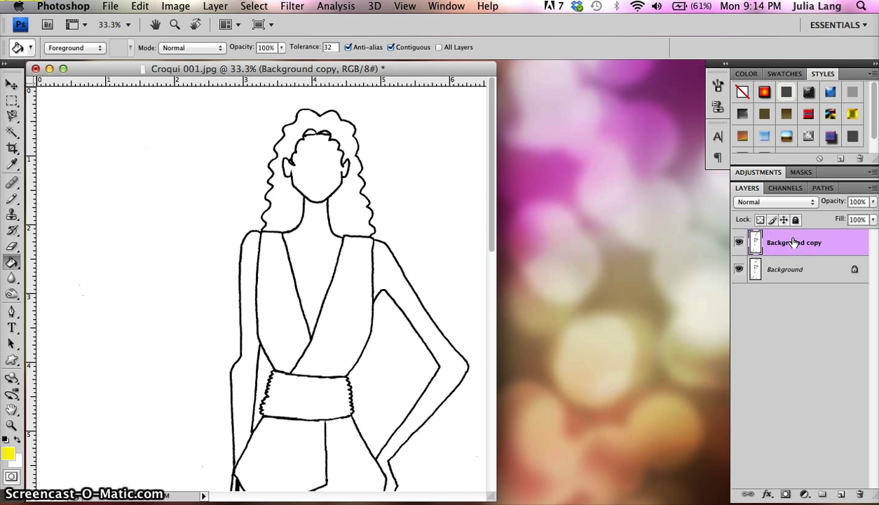
left_click_drag(493, 209, 486, 158)
left_click(8, 457)
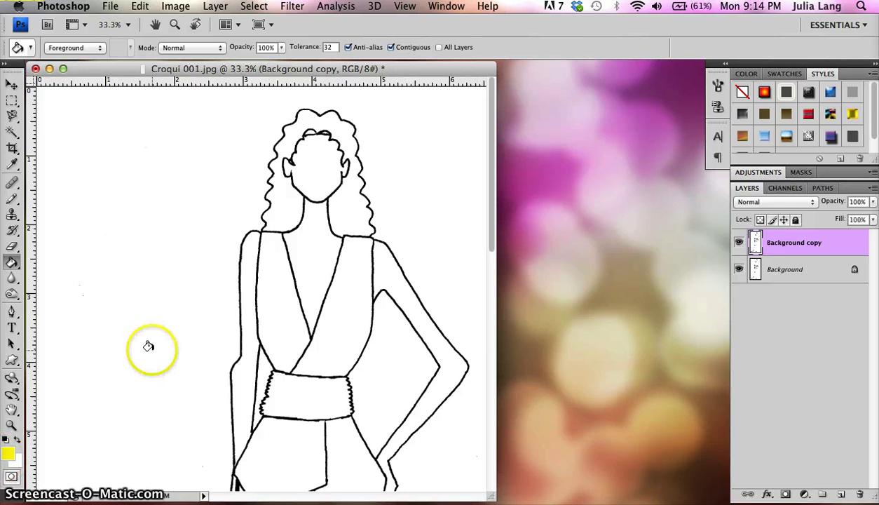
left_click(8, 455)
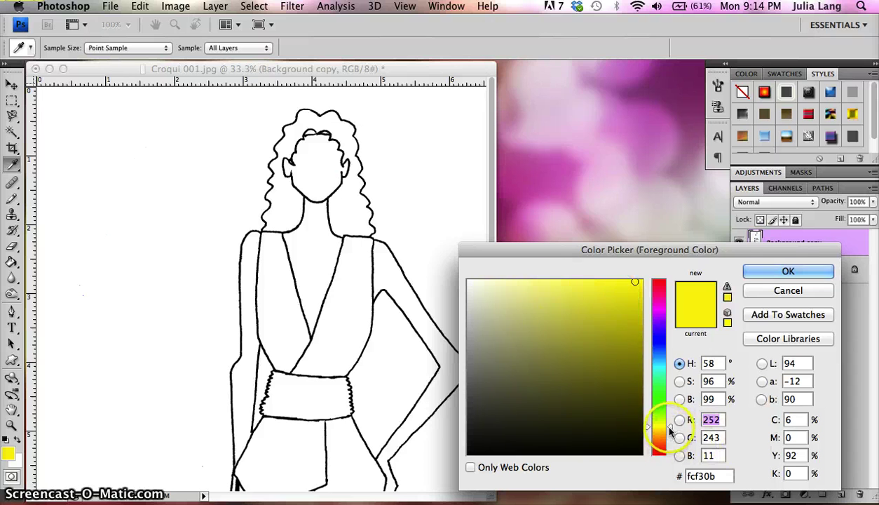
left_click_drag(669, 431, 671, 435)
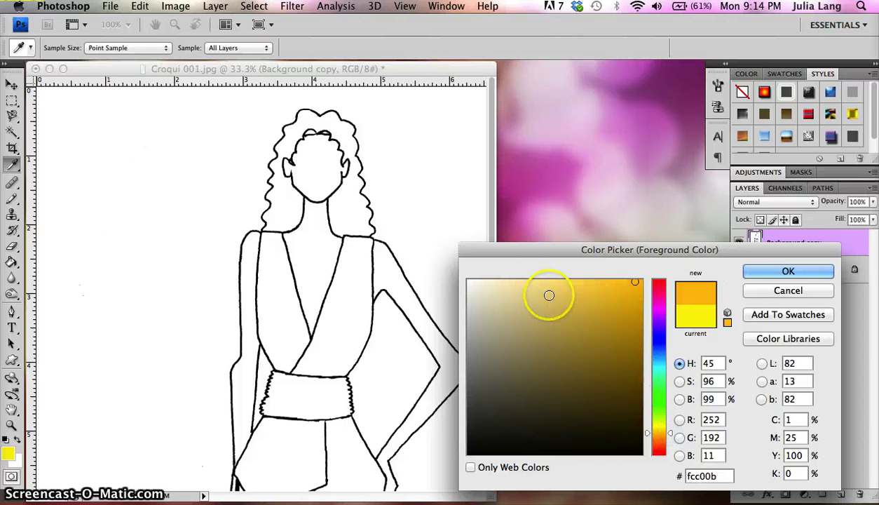
left_click(549, 290)
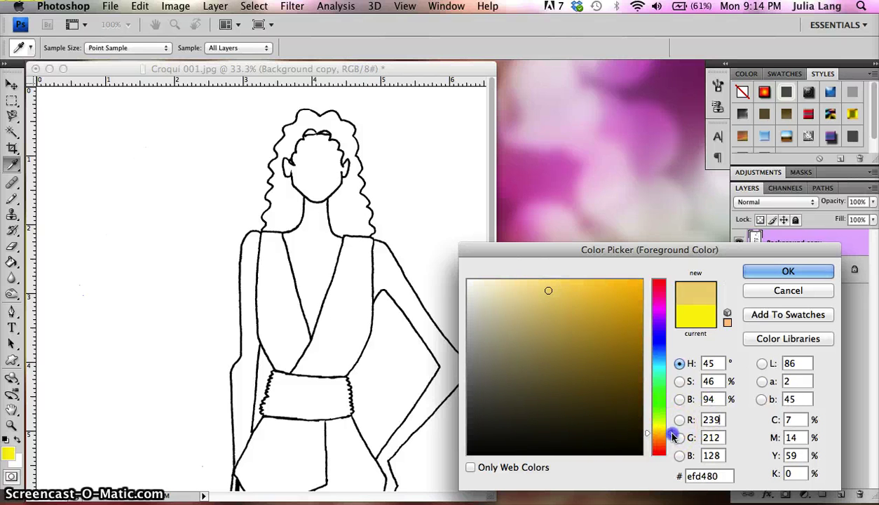
Step: Refine the foreground colour to the soft peach #ebc68b and confirm it
left_click_drag(671, 436, 672, 438)
left_click(548, 291)
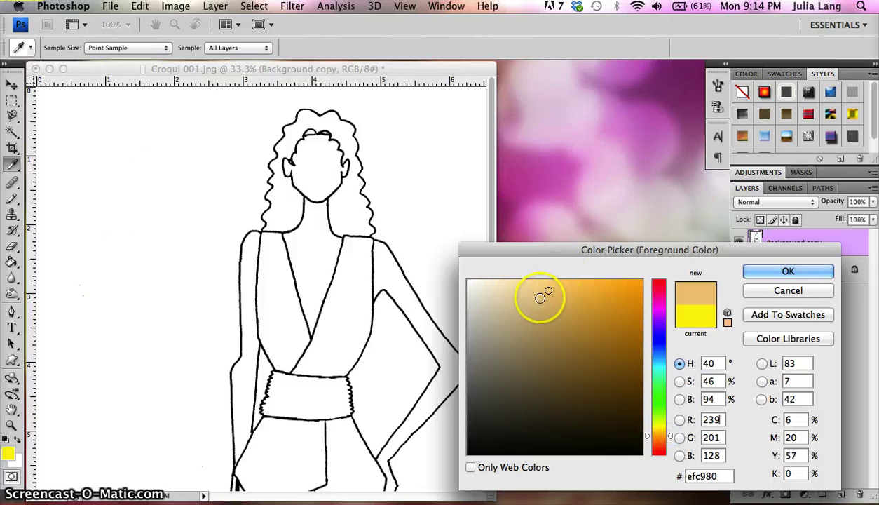
left_click(649, 434)
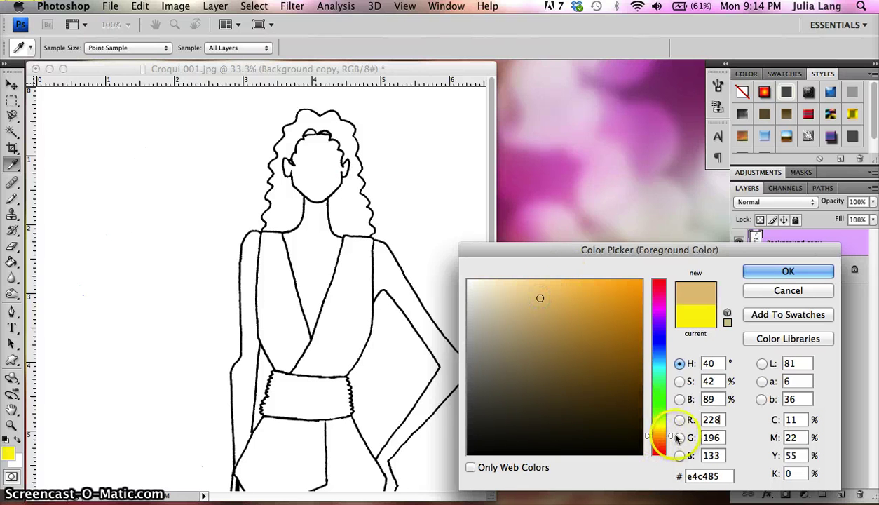
mouse_move(671, 438)
left_mouse_down()
mouse_move(670, 417)
mouse_move(671, 436)
left_mouse_up()
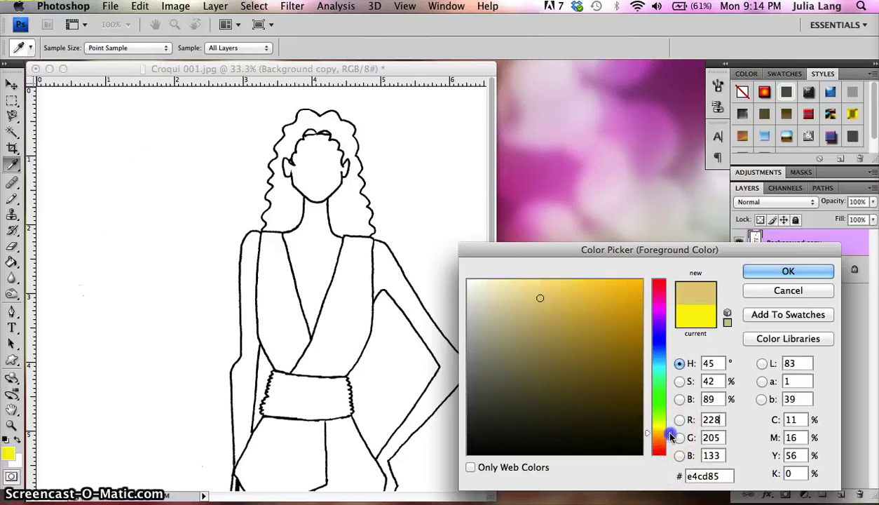
left_click(545, 299)
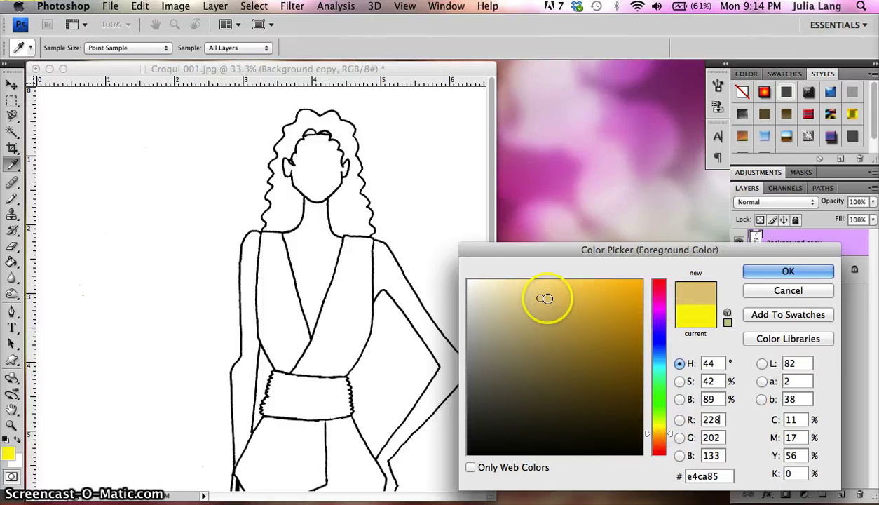
left_click(672, 437)
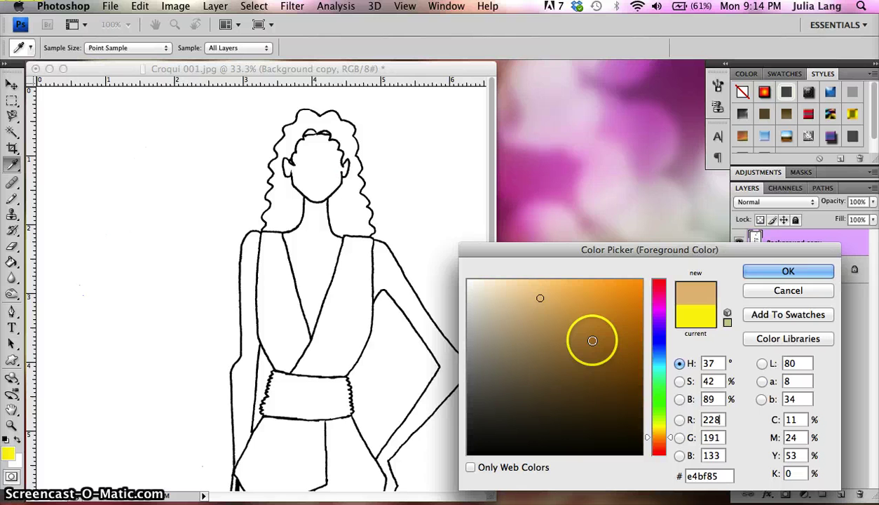
left_click_drag(540, 294, 539, 293)
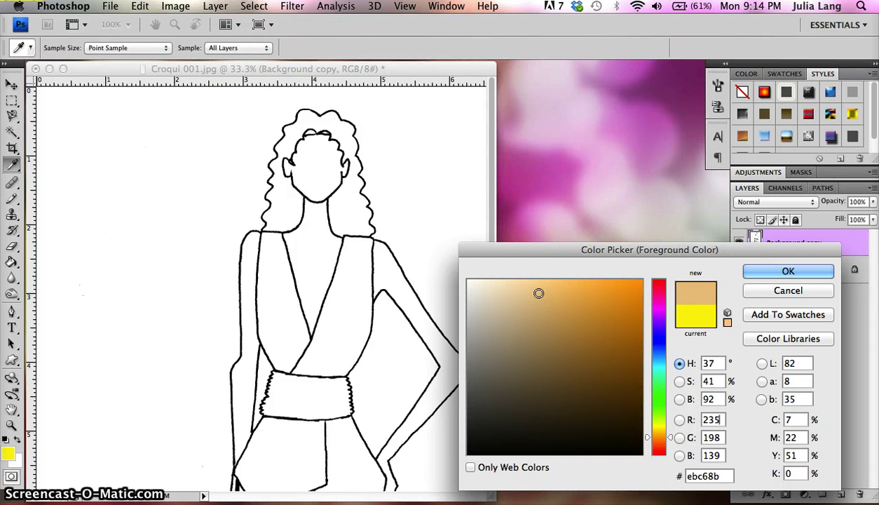
left_click(788, 272)
key("g")
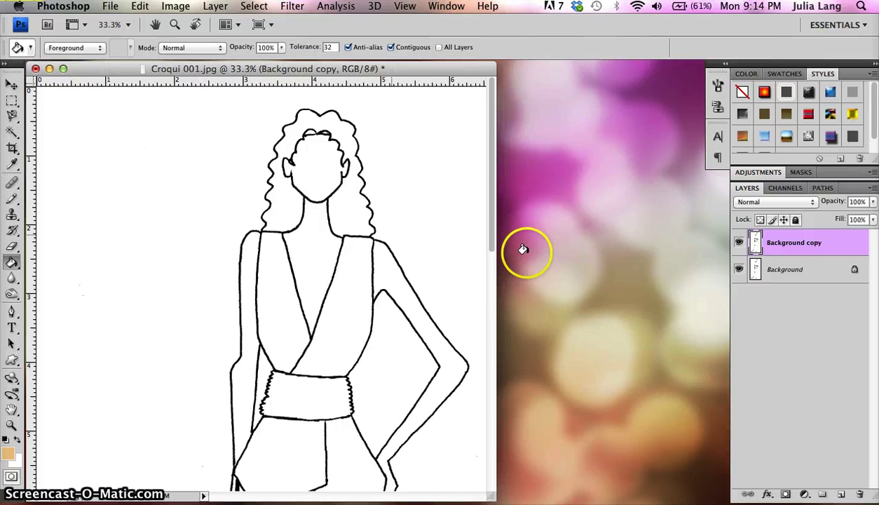
Step: Fill both arms, the neck and chest, and the face with peach
left_click(386, 271)
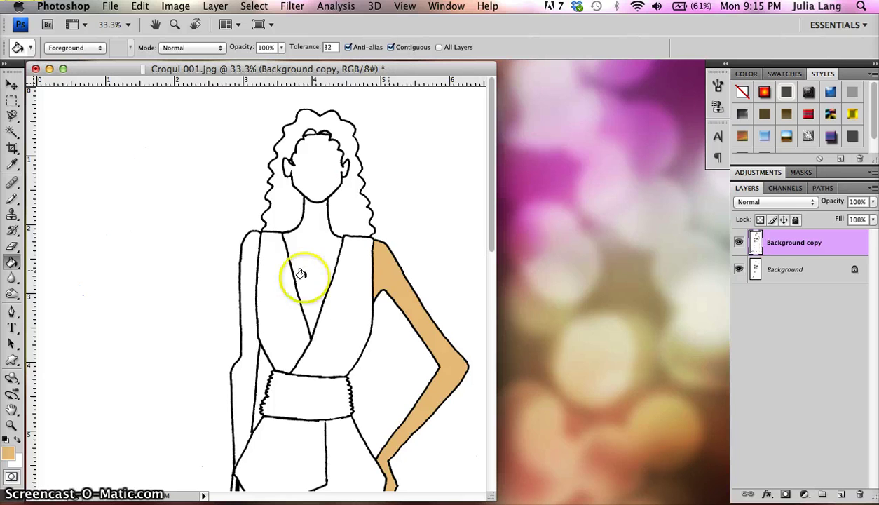
left_click(246, 246)
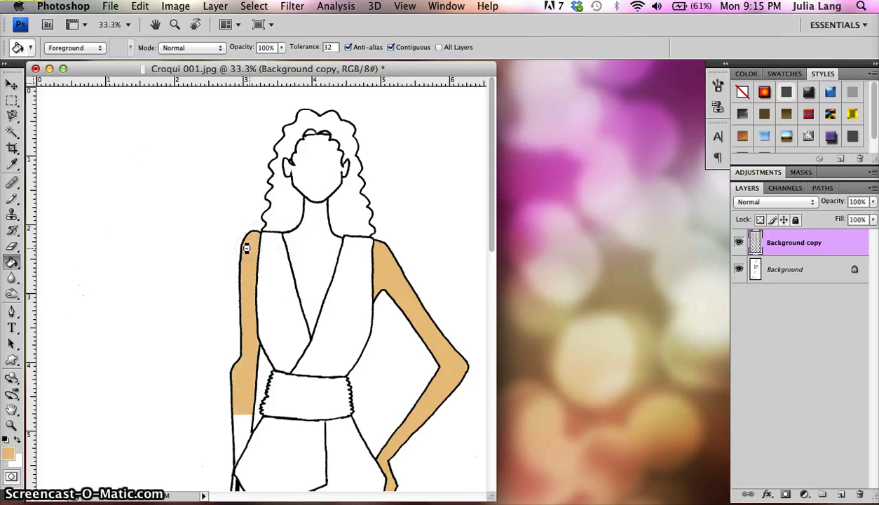
left_click(308, 229)
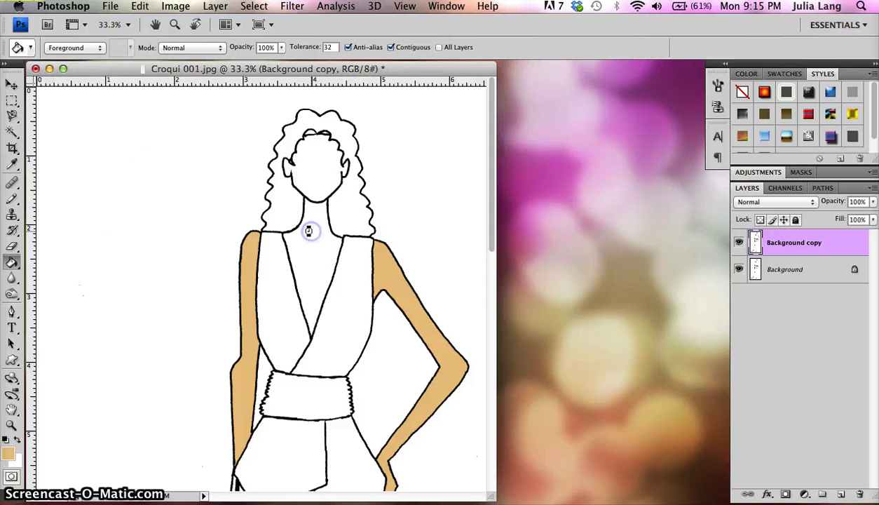
left_click(309, 156)
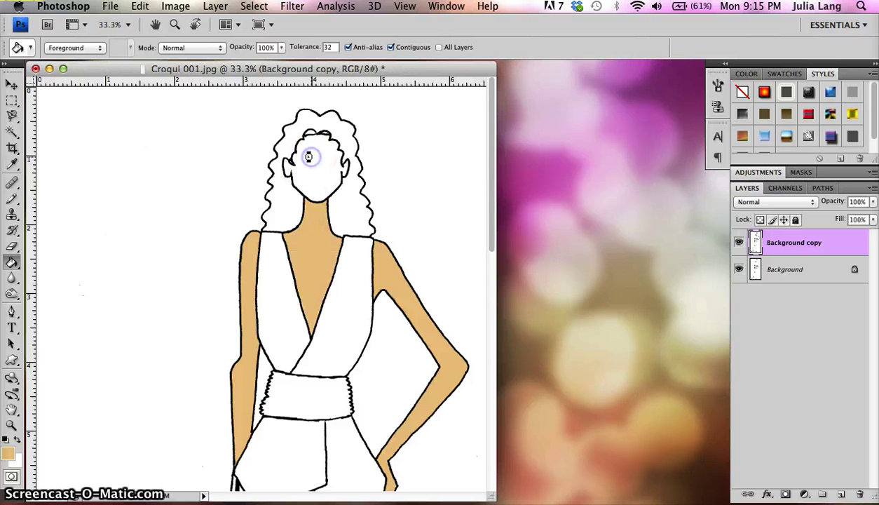
Step: Fill the hand beside the hip and both lower legs with peach
left_click_drag(492, 138, 494, 259)
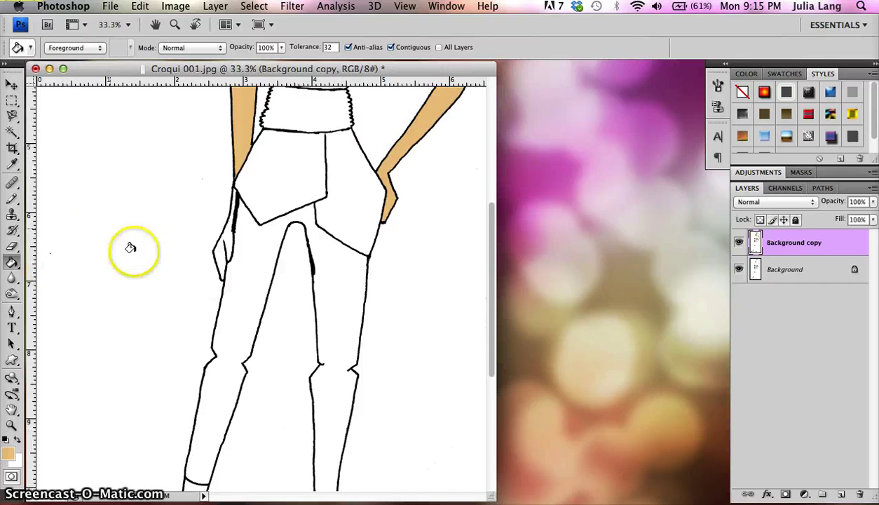
left_click(225, 228)
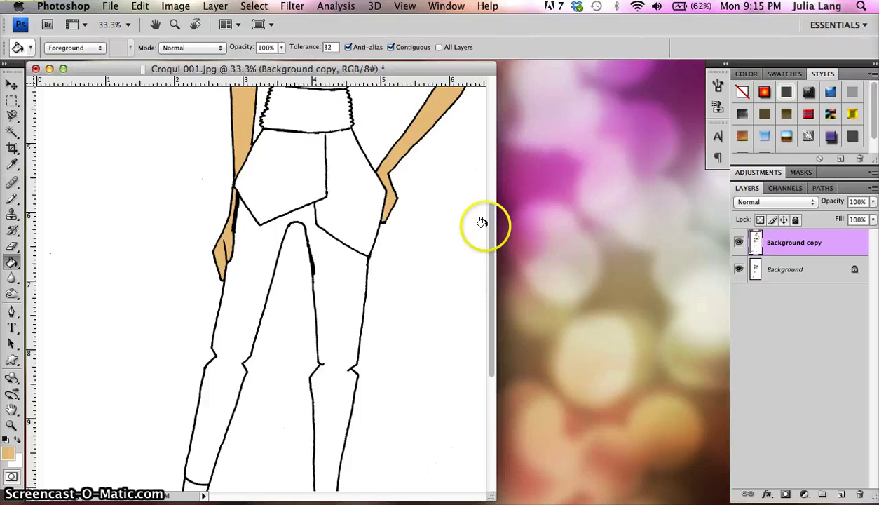
left_click_drag(492, 214, 501, 343)
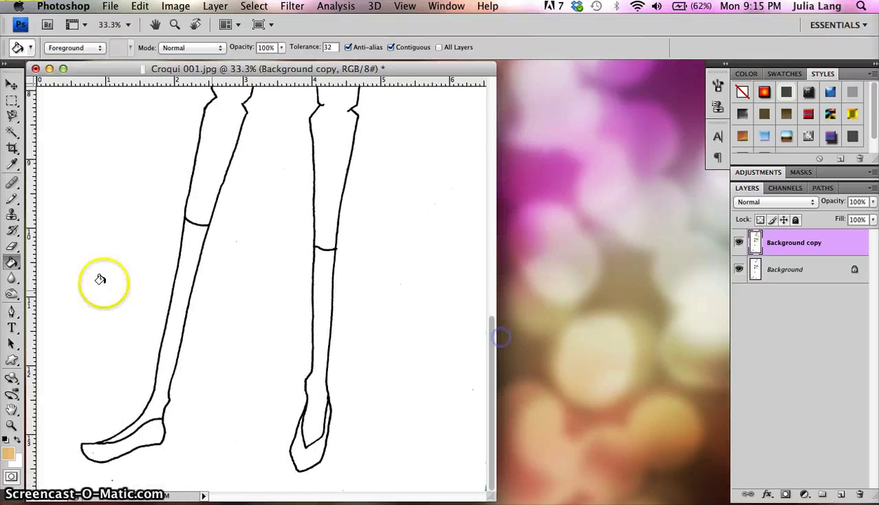
left_click(184, 242)
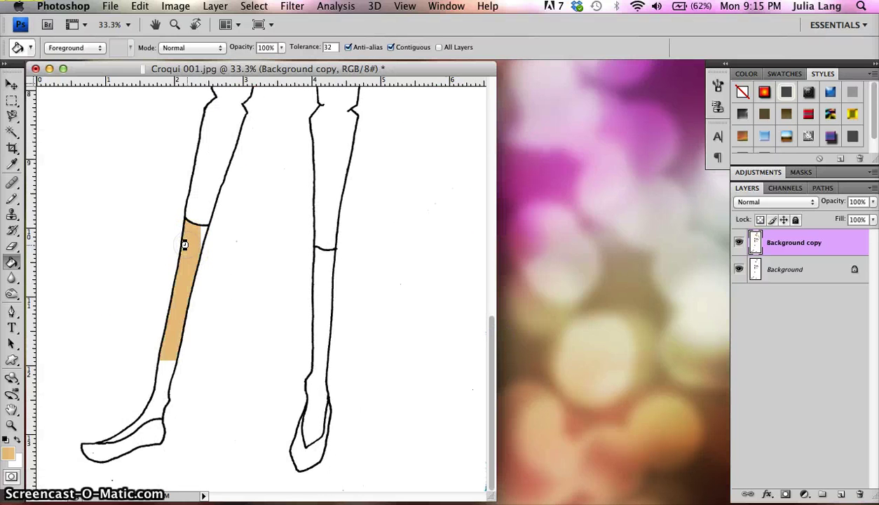
left_click(322, 270)
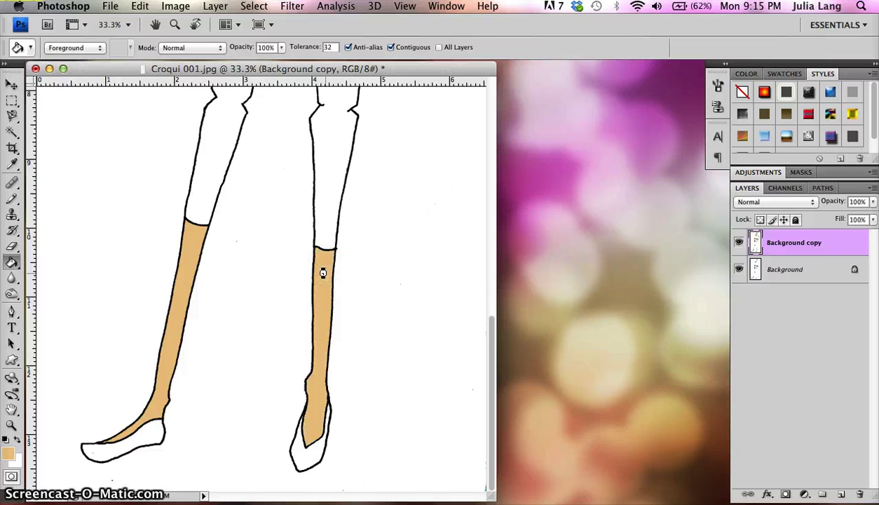
left_click(491, 370)
left_click_drag(494, 371, 468, 125)
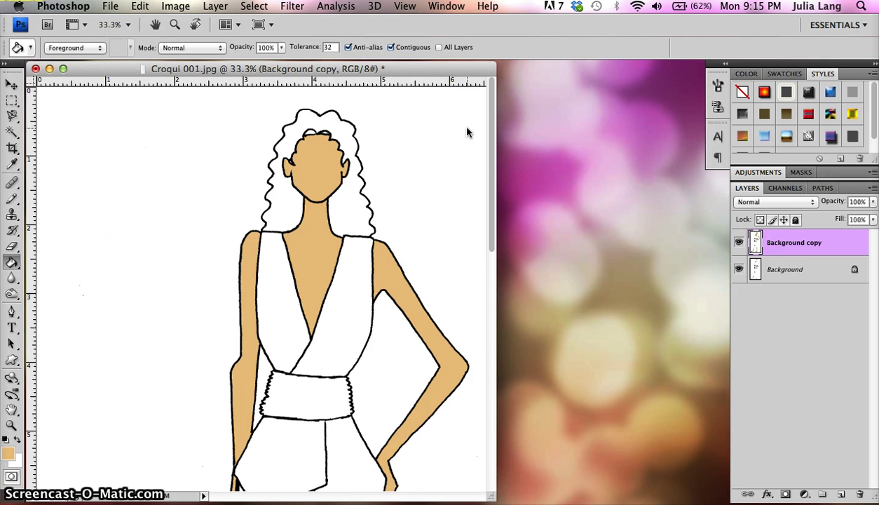
left_click(12, 295)
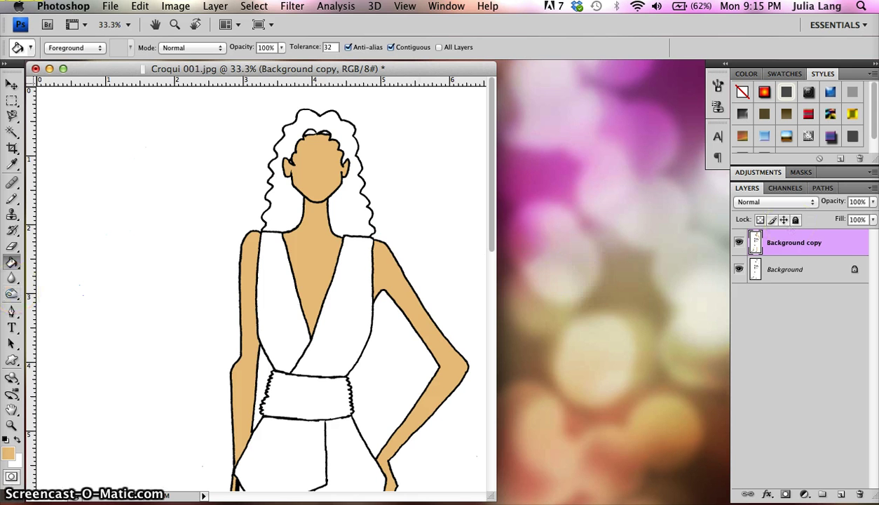
Step: Set Background copy to Multiply, trying 70% and 40% opacity before keeping 100%
left_click(813, 202)
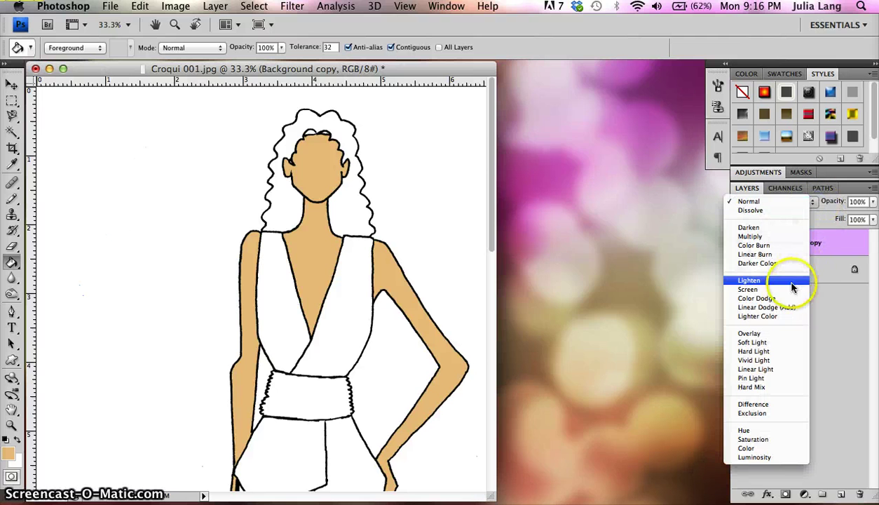
left_click(750, 236)
left_click_drag(755, 235, 643, 259)
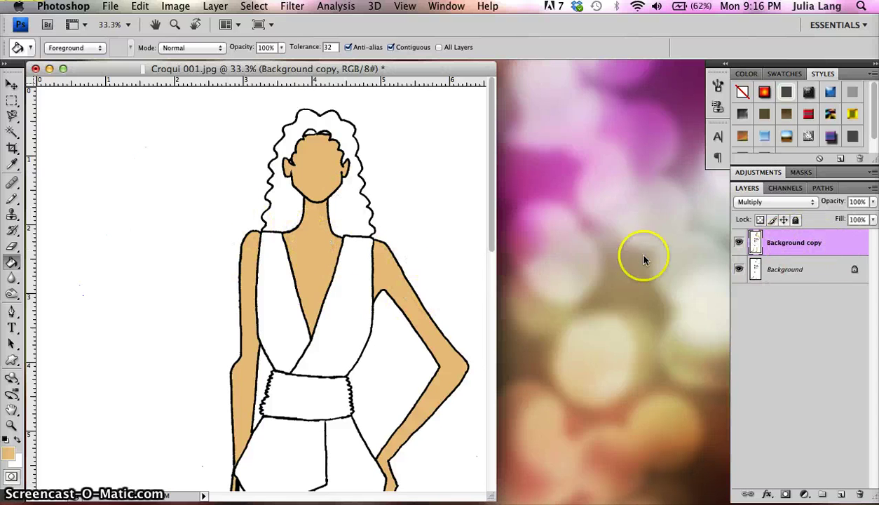
left_click(873, 202)
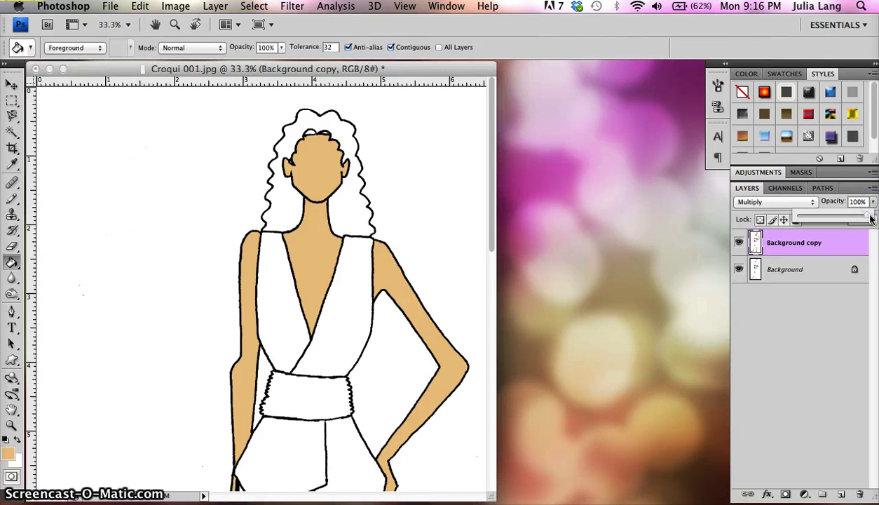
left_click(847, 223)
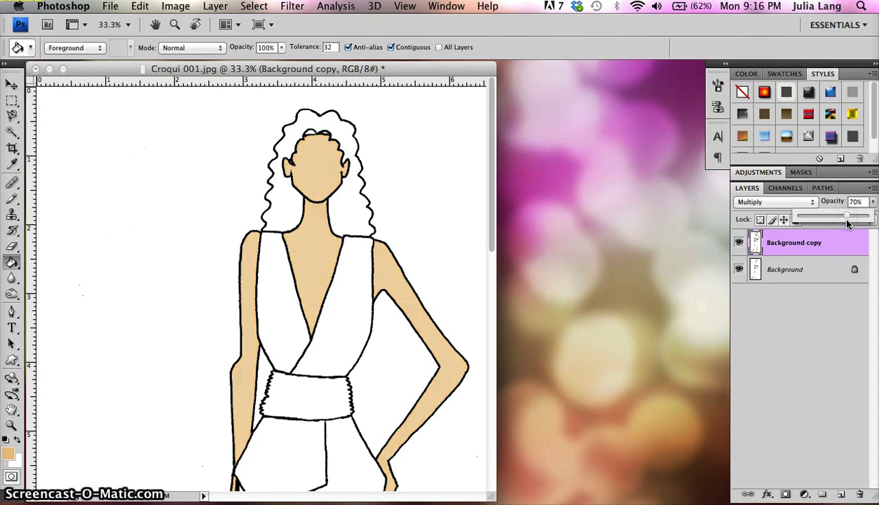
left_click_drag(845, 219, 869, 219)
left_click(275, 260)
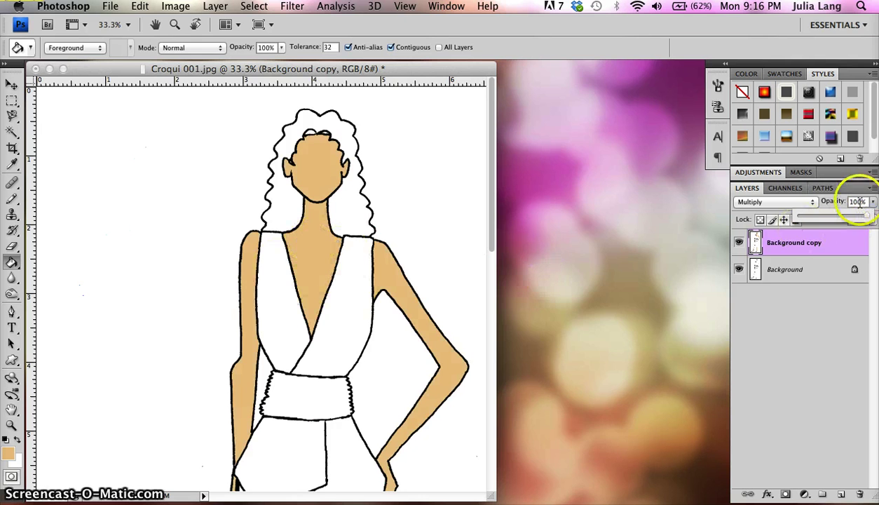
left_click(325, 226)
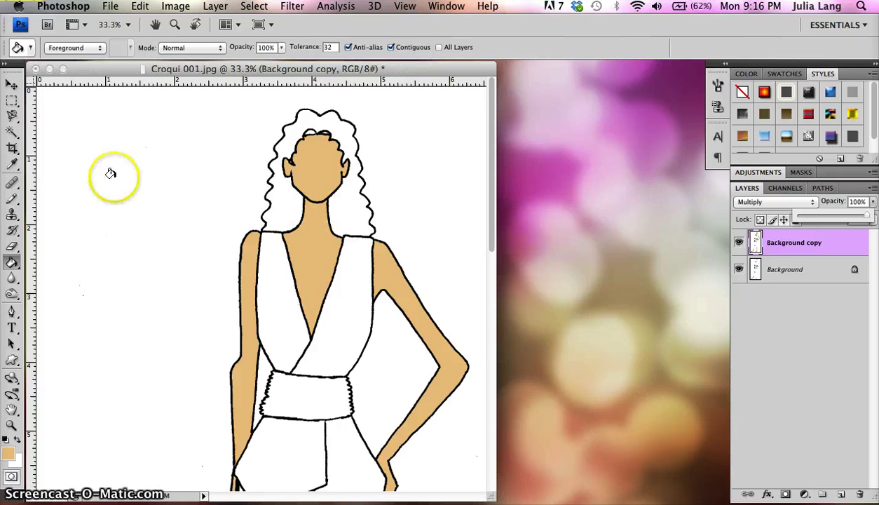
Step: Select the Burn tool and set its Range to Midtones, leaving the brush unchanged
left_click(12, 295)
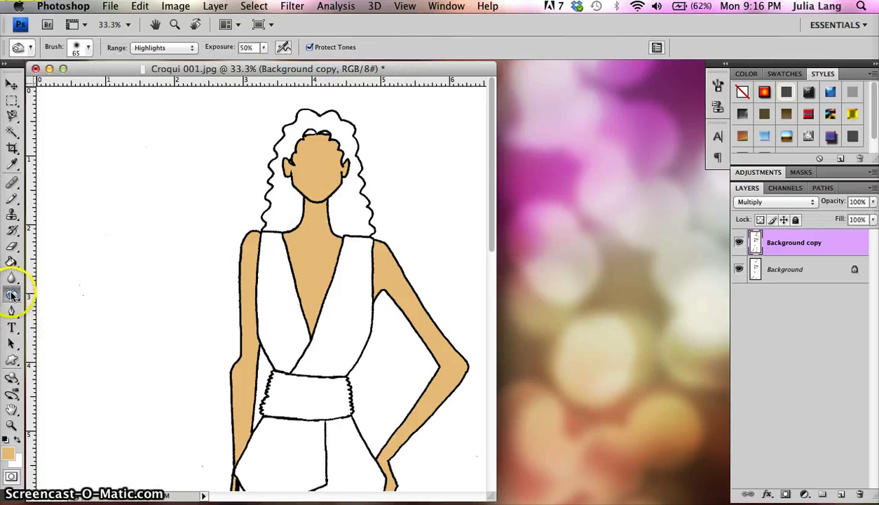
mouse_move(14, 296)
left_mouse_down()
mouse_move(41, 286)
mouse_move(50, 305)
left_mouse_up()
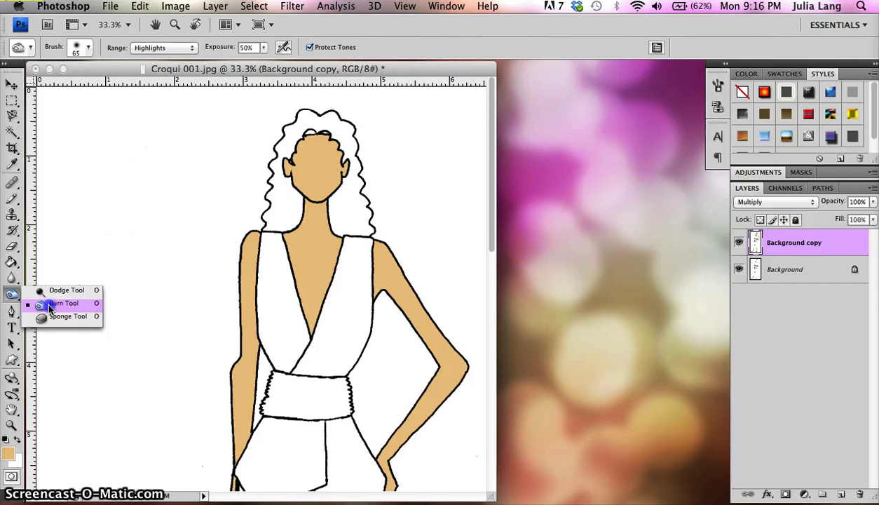
left_click_drag(50, 306, 50, 306)
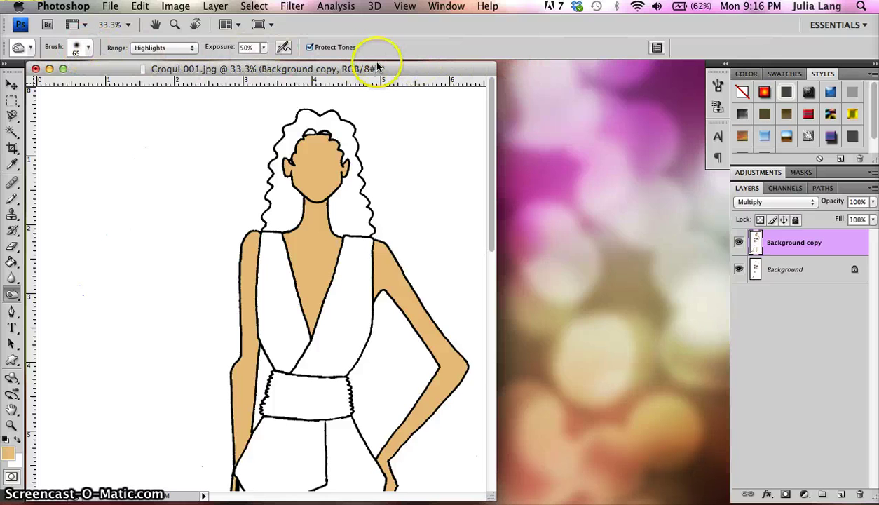
left_click(87, 48)
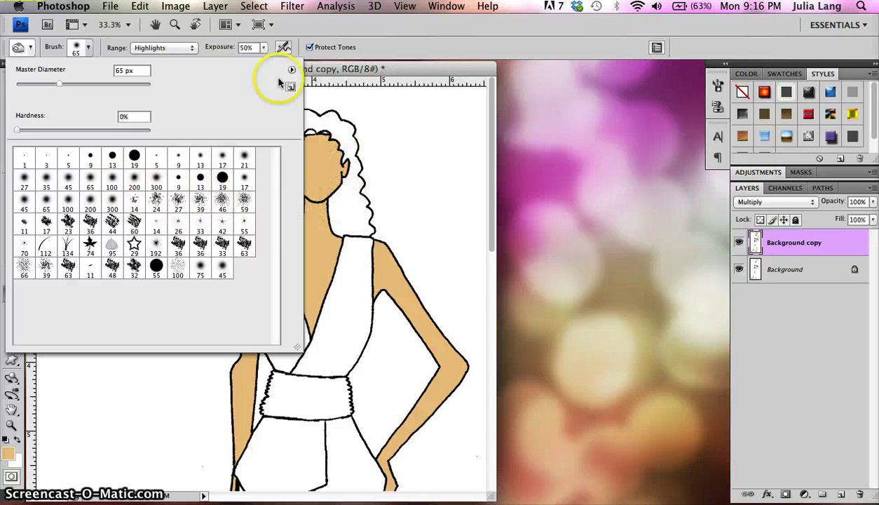
left_click(193, 42)
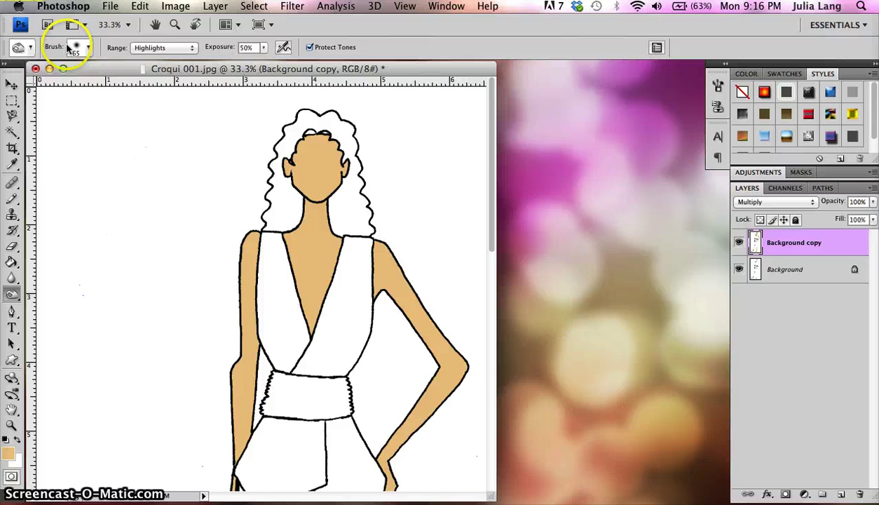
left_click(190, 52)
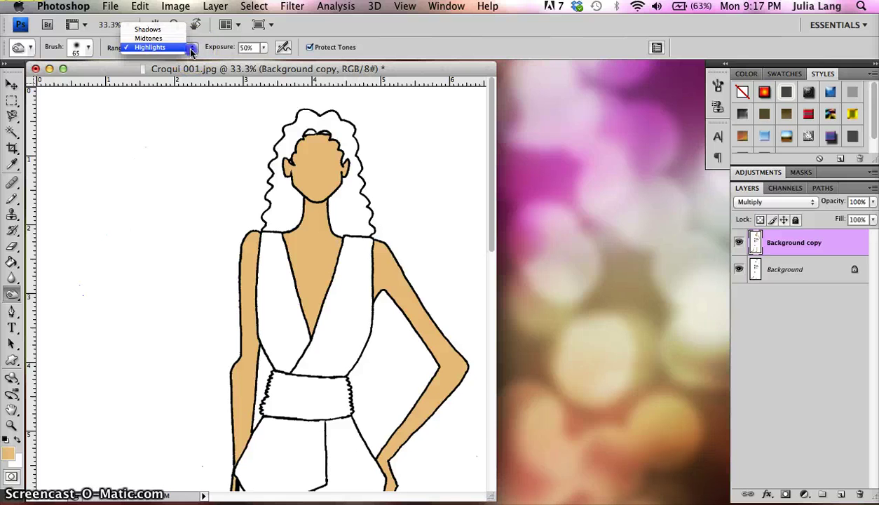
left_click(157, 40)
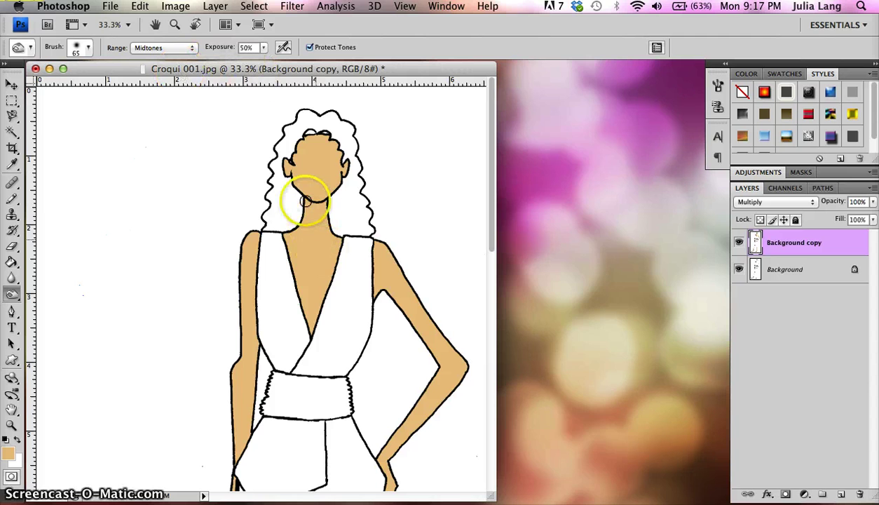
Step: Burn a neck shadow under the chin, compare via undo/redo, then rebrush at 30% exposure
left_click_drag(308, 197, 309, 206)
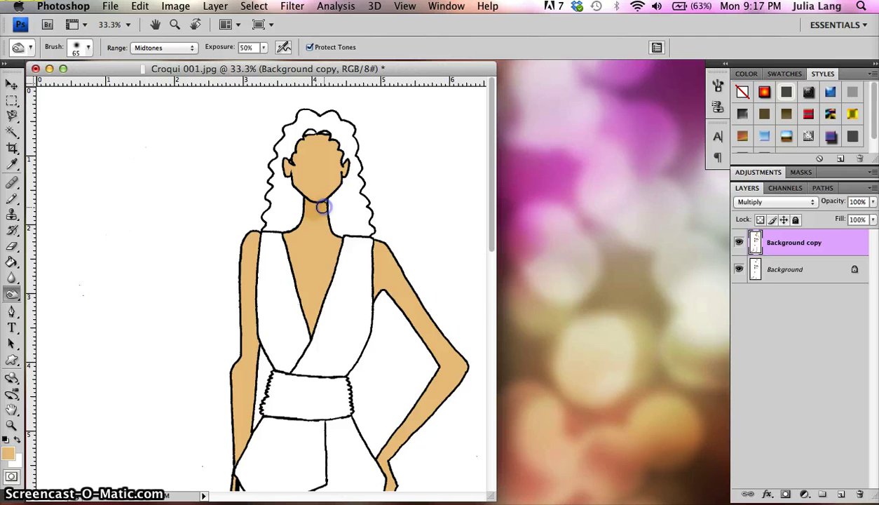
mouse_move(322, 207)
left_mouse_down()
mouse_move(435, 311)
mouse_move(384, 258)
mouse_move(318, 226)
mouse_move(317, 216)
mouse_move(599, 397)
left_mouse_up()
key("super+z")
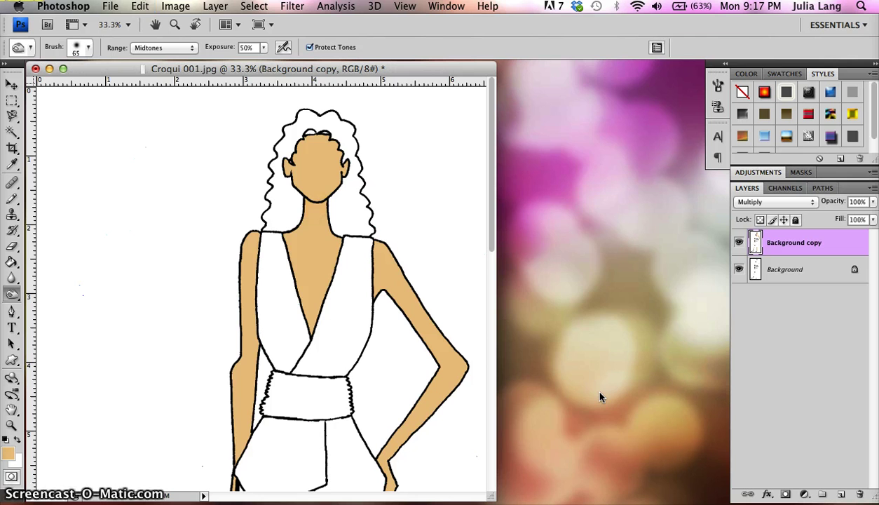
key("super+z")
key("super+z")
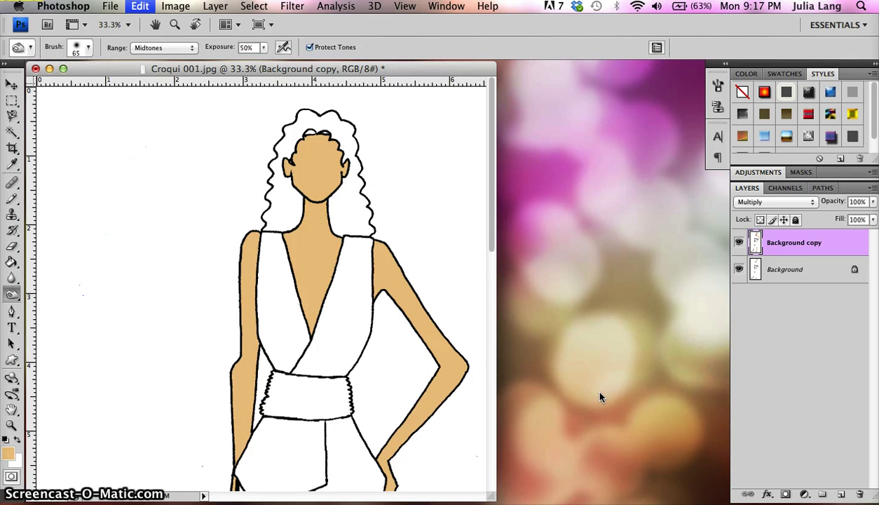
key("super+z")
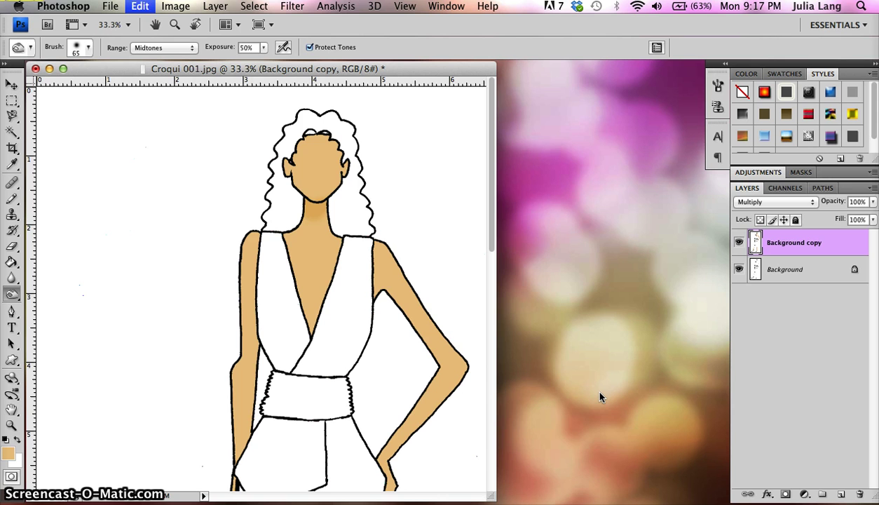
key("super+z")
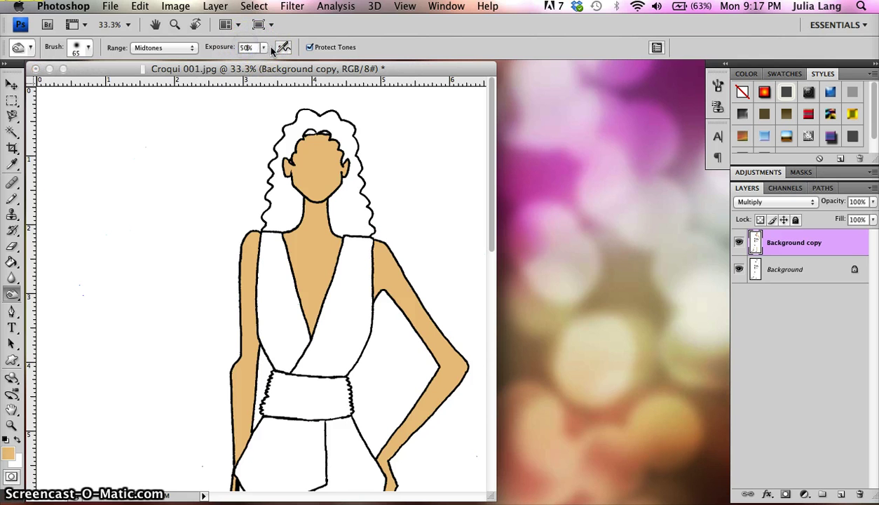
left_click(245, 47)
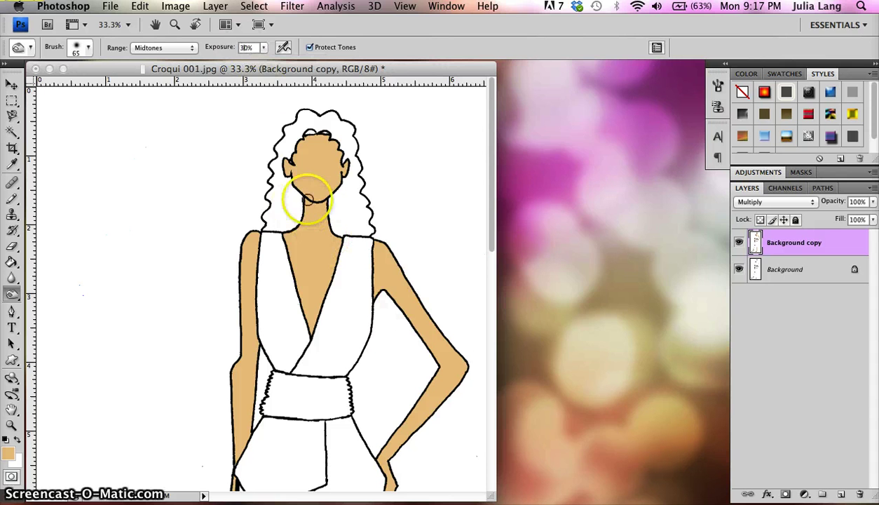
left_click_drag(303, 203, 326, 203)
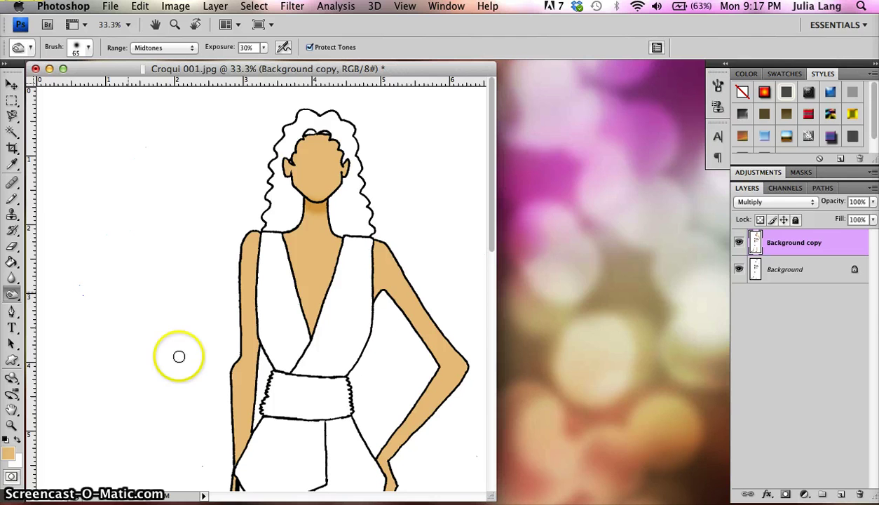
Step: Burn shading into the chest V, the left arm, and the right shoulder and arm
left_click(317, 315)
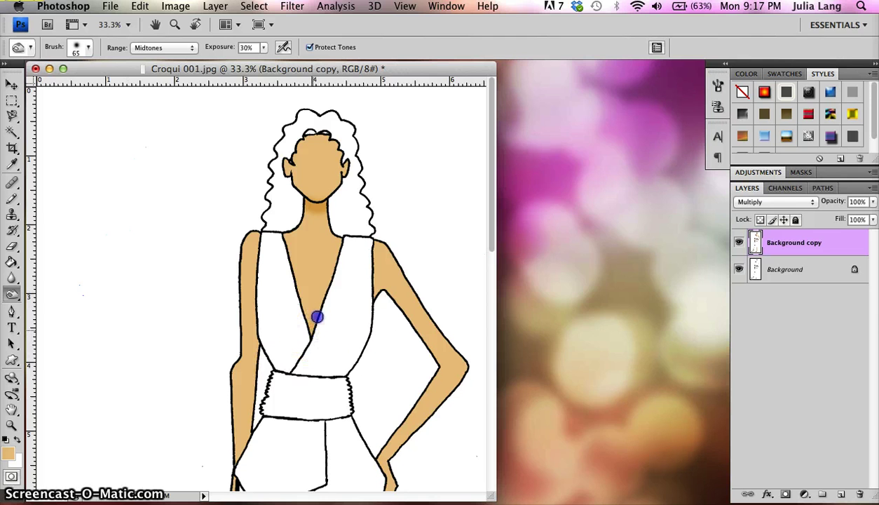
mouse_move(319, 312)
left_mouse_down()
mouse_move(332, 277)
mouse_move(316, 320)
mouse_move(341, 260)
mouse_move(311, 328)
left_mouse_up()
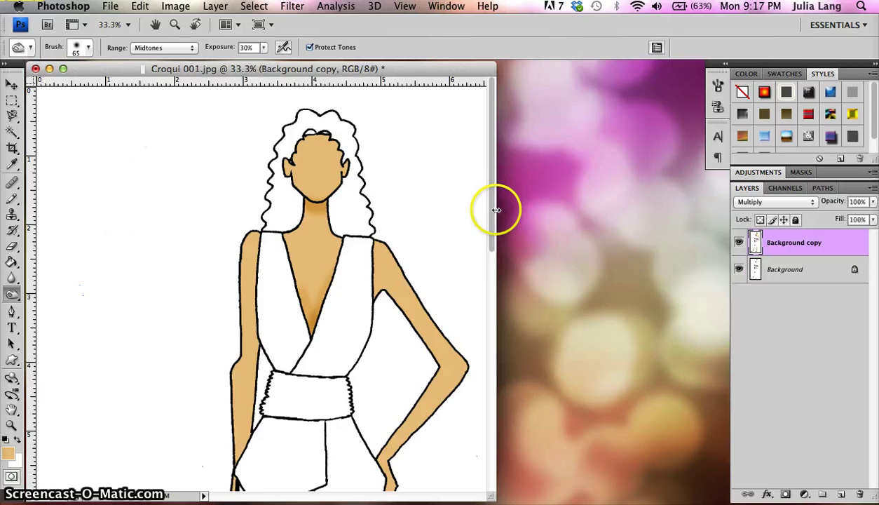
left_click_drag(495, 208, 496, 273)
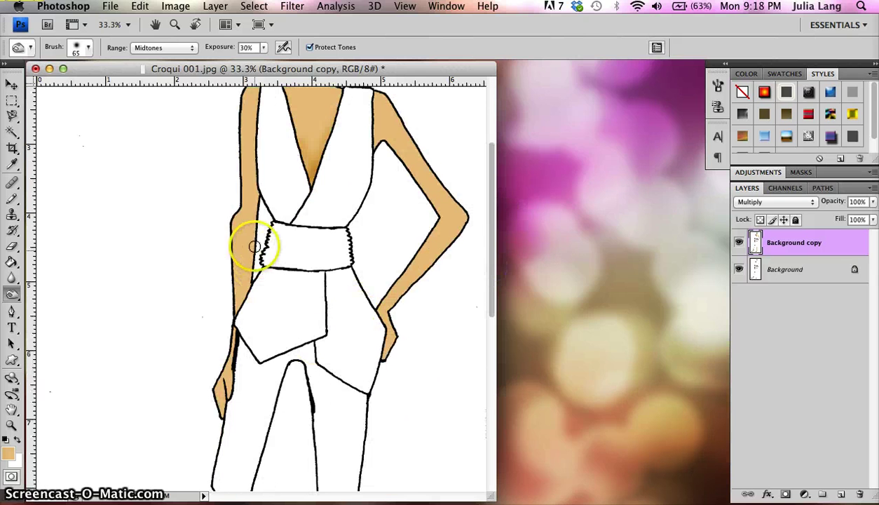
left_click_drag(254, 209, 255, 215)
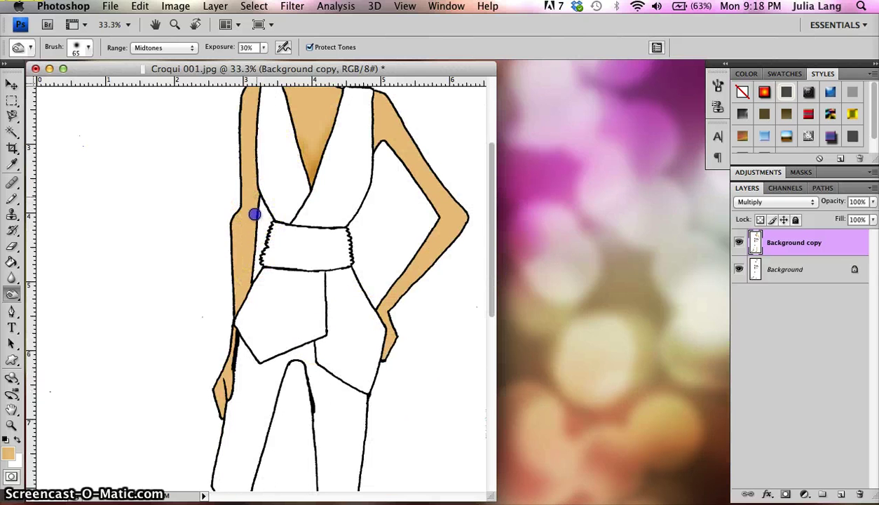
mouse_move(254, 261)
left_mouse_down()
mouse_move(259, 194)
mouse_move(251, 286)
mouse_move(260, 196)
left_mouse_up()
left_click_drag(253, 273, 251, 279)
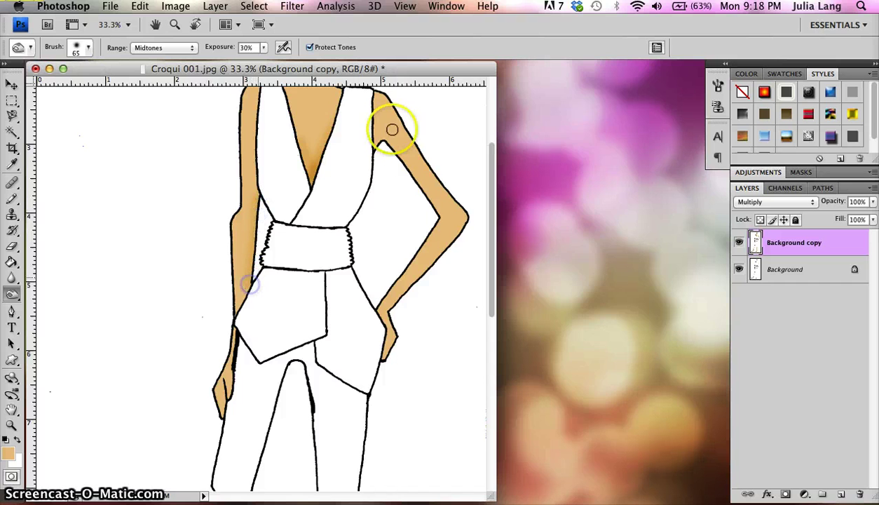
mouse_move(374, 144)
left_mouse_down()
mouse_move(399, 154)
mouse_move(382, 142)
mouse_move(372, 150)
mouse_move(381, 139)
mouse_move(400, 158)
mouse_move(385, 140)
left_mouse_up()
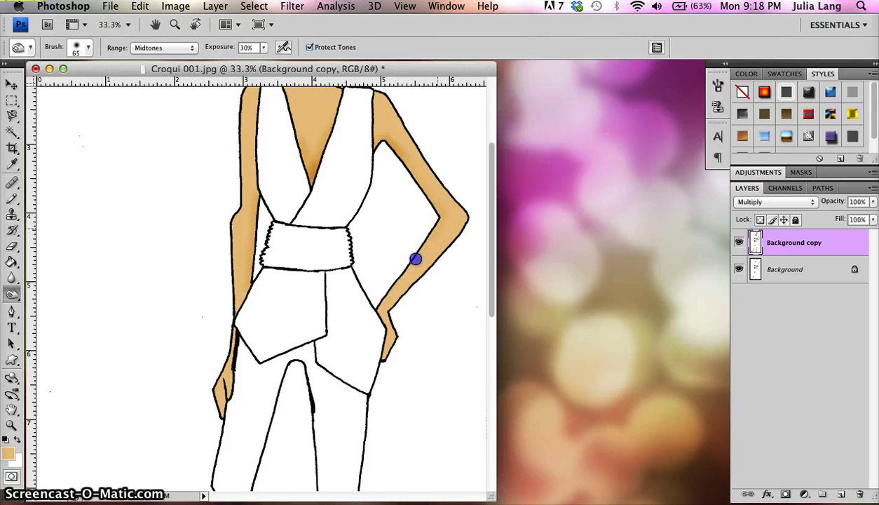
left_click_drag(381, 300, 381, 298)
mouse_move(386, 91)
left_mouse_down()
mouse_move(382, 100)
mouse_move(408, 128)
left_mouse_up()
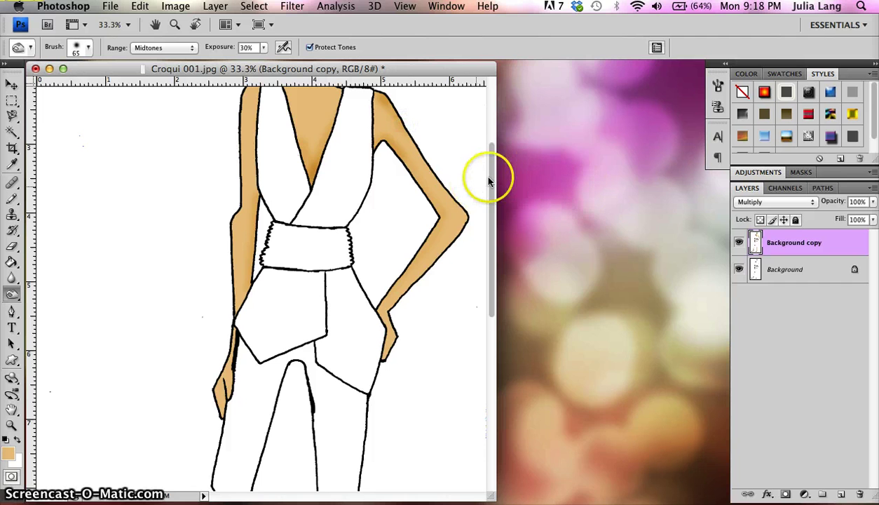
Step: Darken the skin just below both knees
left_click_drag(493, 174, 492, 113)
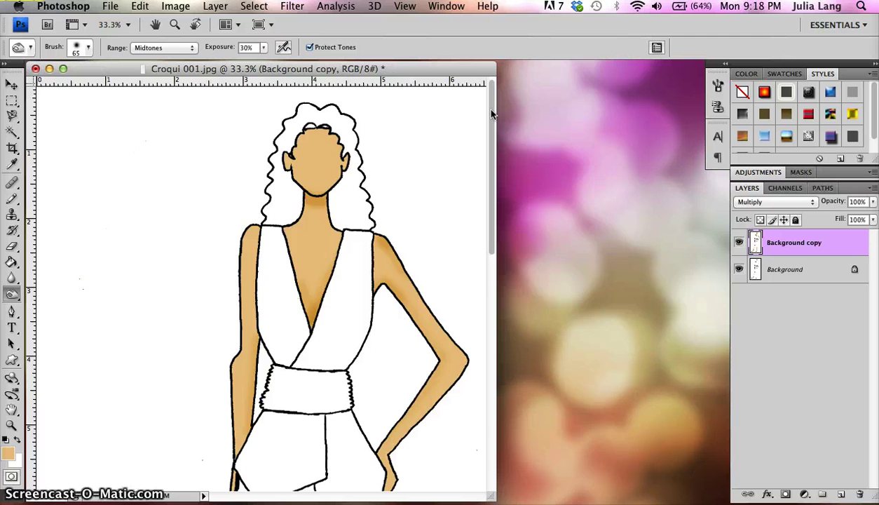
left_click(143, 7)
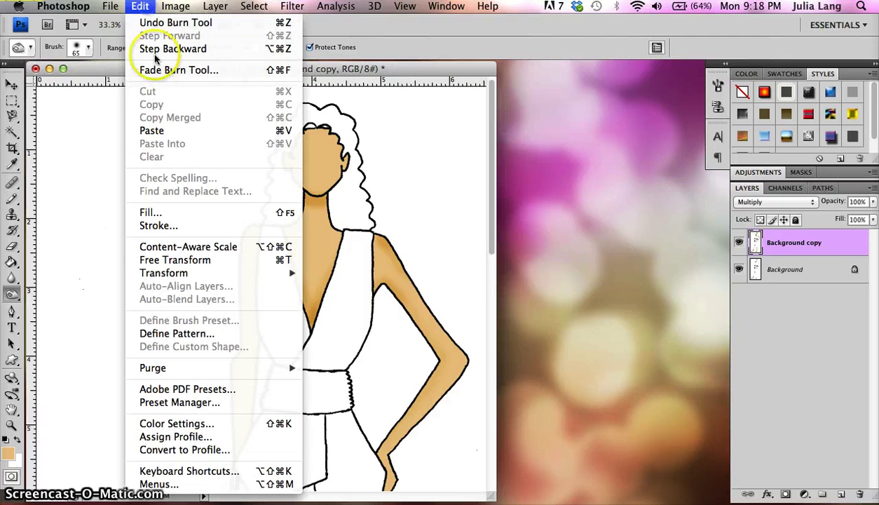
left_click(471, 70)
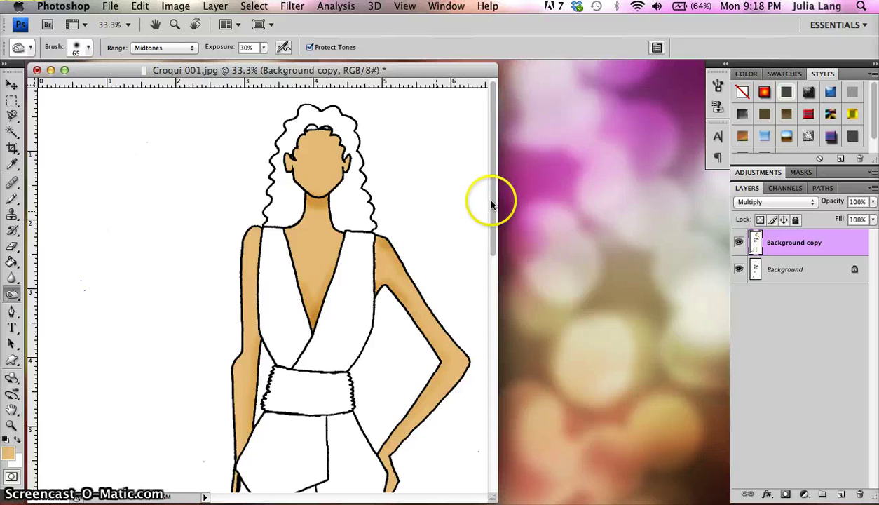
left_click_drag(493, 133, 495, 316)
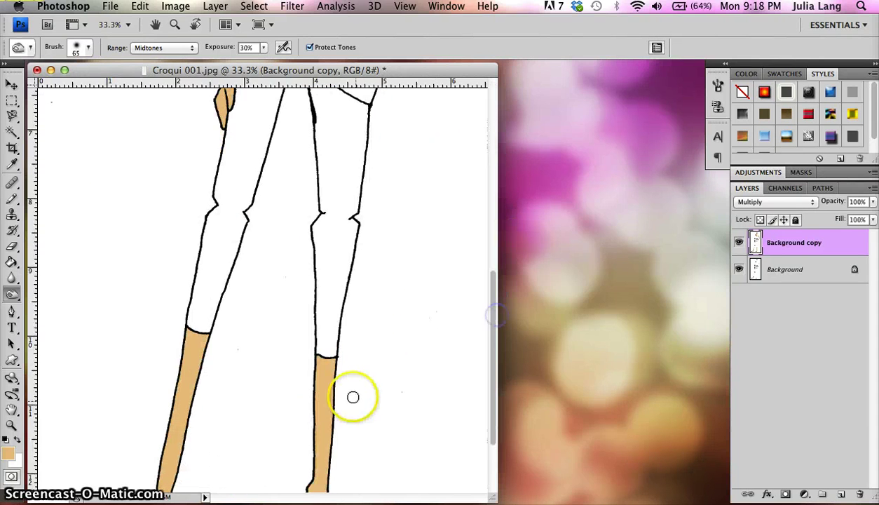
left_click_drag(317, 359, 339, 359)
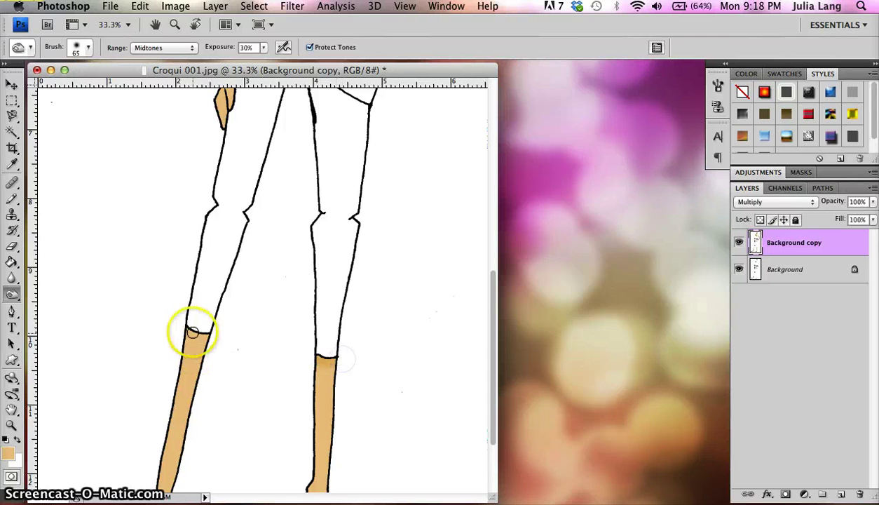
left_click_drag(196, 328, 200, 338)
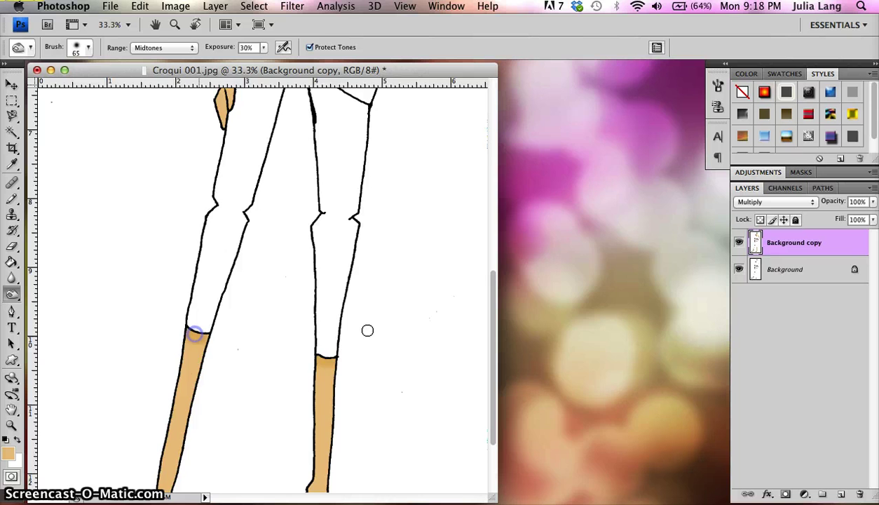
Step: Shade the left shoulder edge, both sides of the face, and the neck below the chin
left_click_drag(493, 329, 494, 140)
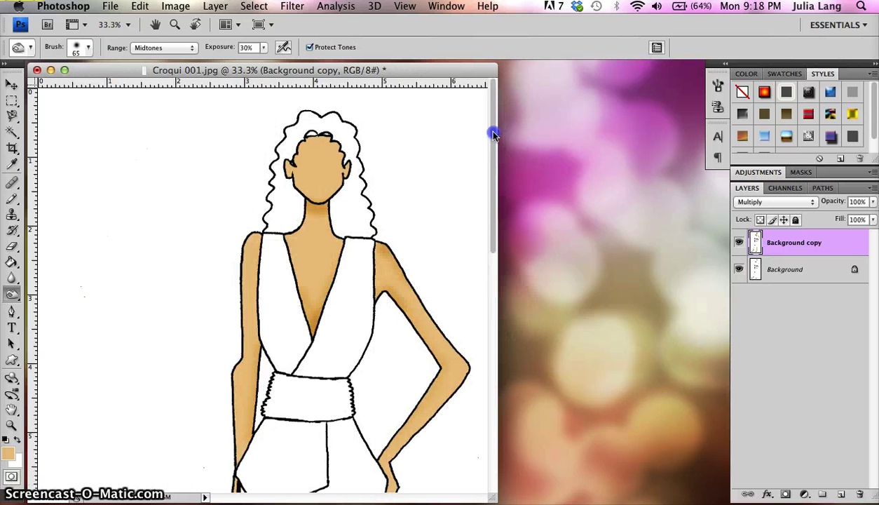
mouse_move(257, 237)
left_mouse_down()
mouse_move(243, 243)
mouse_move(241, 294)
mouse_move(242, 281)
left_mouse_up()
left_click_drag(284, 239, 298, 265)
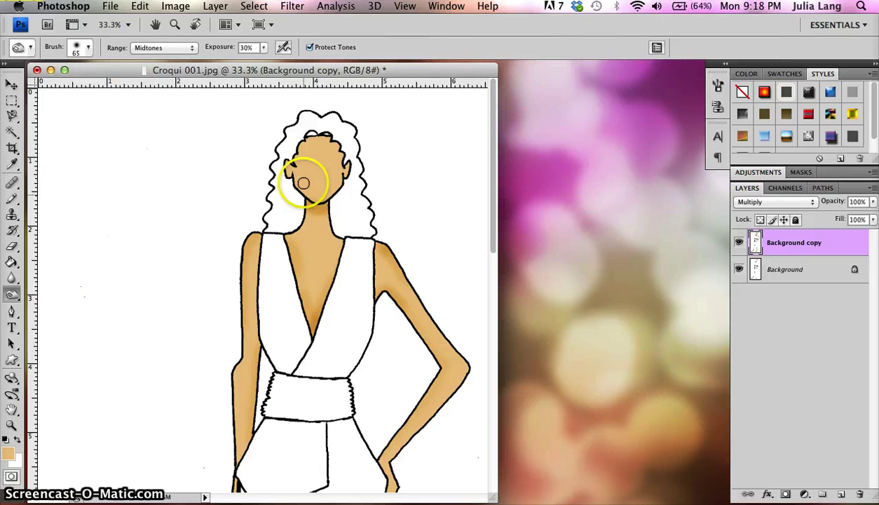
mouse_move(310, 182)
left_mouse_down()
mouse_move(344, 172)
mouse_move(332, 183)
mouse_move(336, 148)
mouse_move(303, 149)
left_mouse_up()
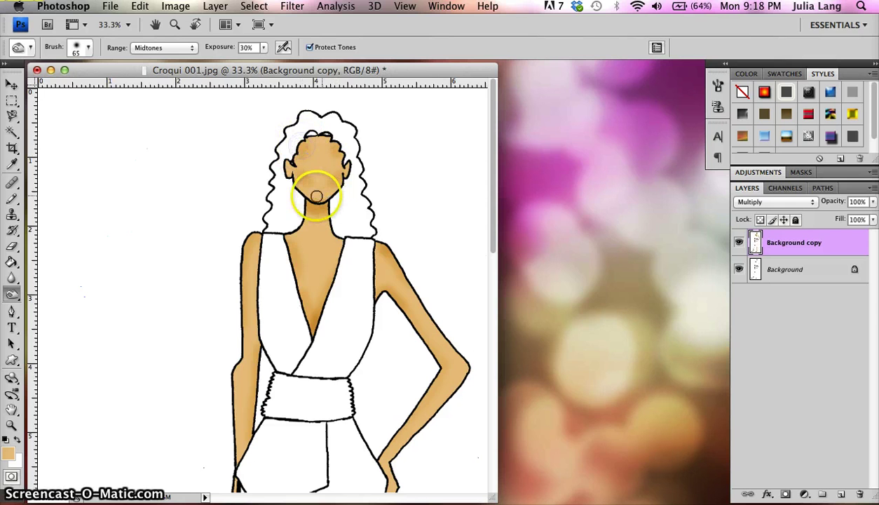
left_click_drag(316, 206, 325, 209)
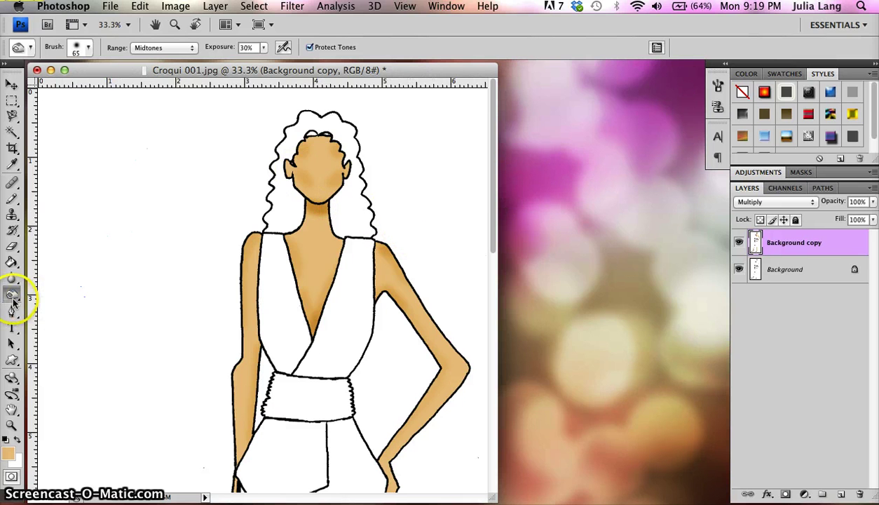
Step: Switch to the Dodge tool and lighten the centre of the neck, chest and face
left_click_drag(13, 298, 56, 294)
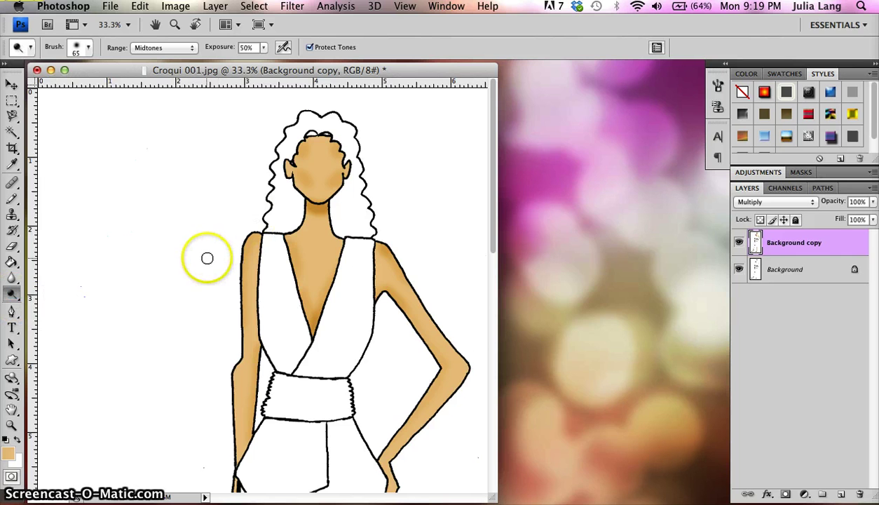
left_click_drag(301, 243, 319, 241)
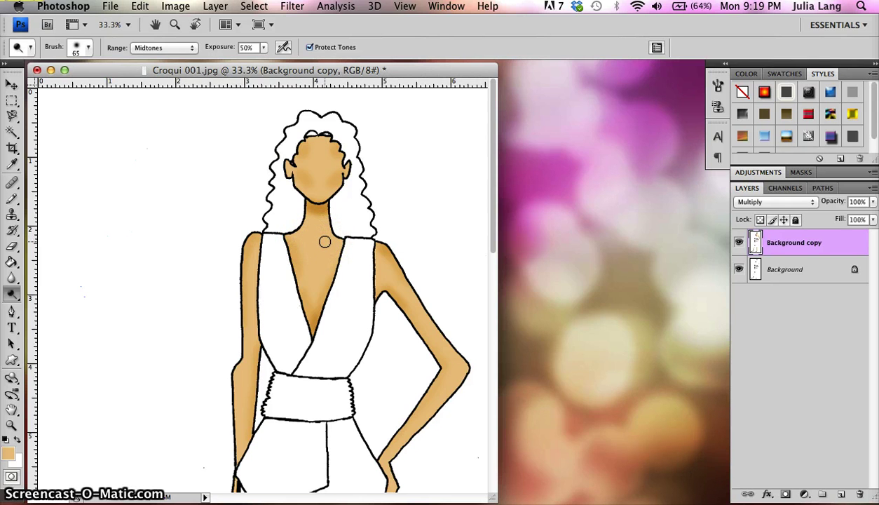
mouse_move(347, 251)
left_mouse_down()
mouse_move(354, 255)
mouse_move(318, 190)
mouse_move(319, 149)
left_mouse_up()
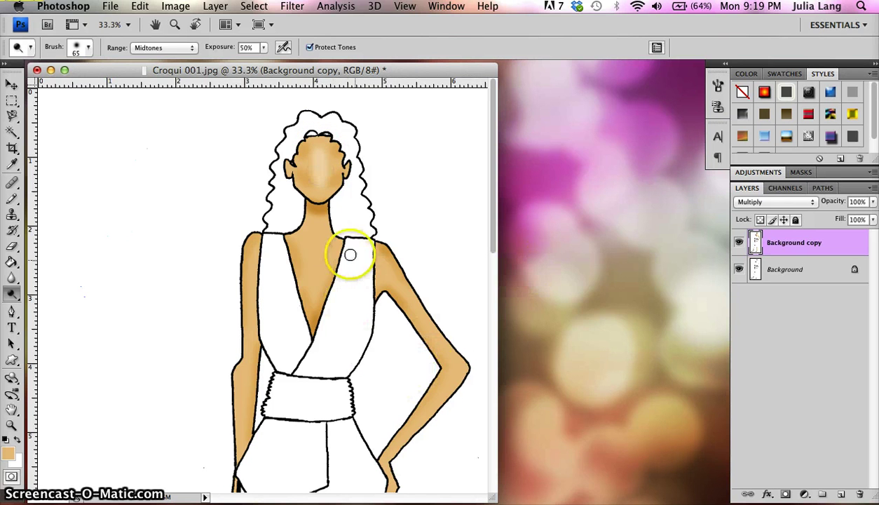
left_click_drag(317, 193, 305, 375)
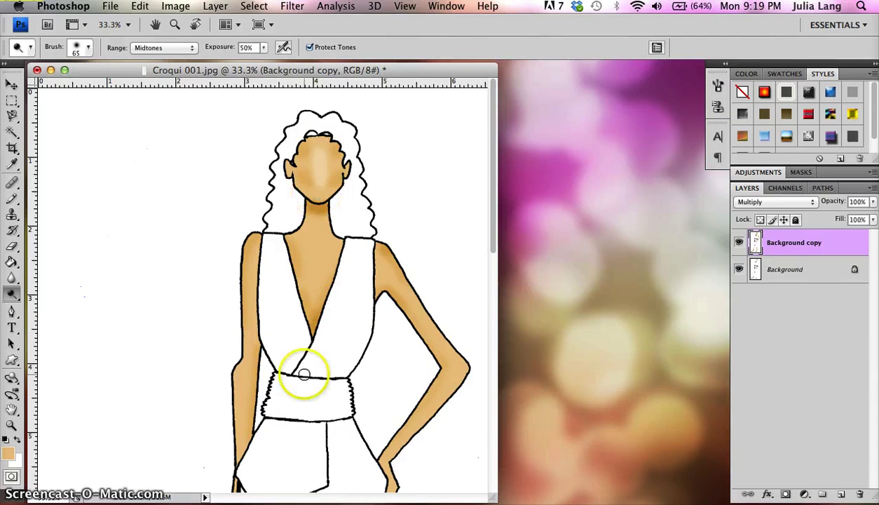